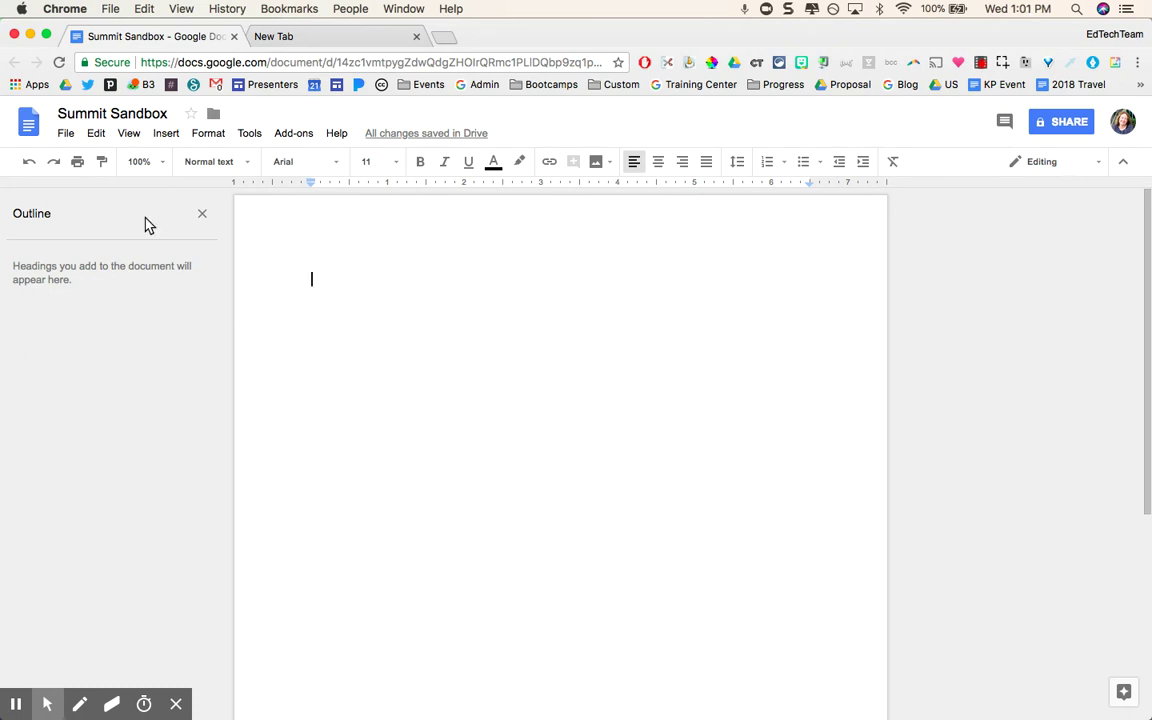
Insert a table of 2 columns by 5 rows and enter the headings Name and Reflection in its first row.
{"action": "left_click", "coordinate": [167, 135]}
{"action": "mouse_move", "coordinate": [192, 189]}
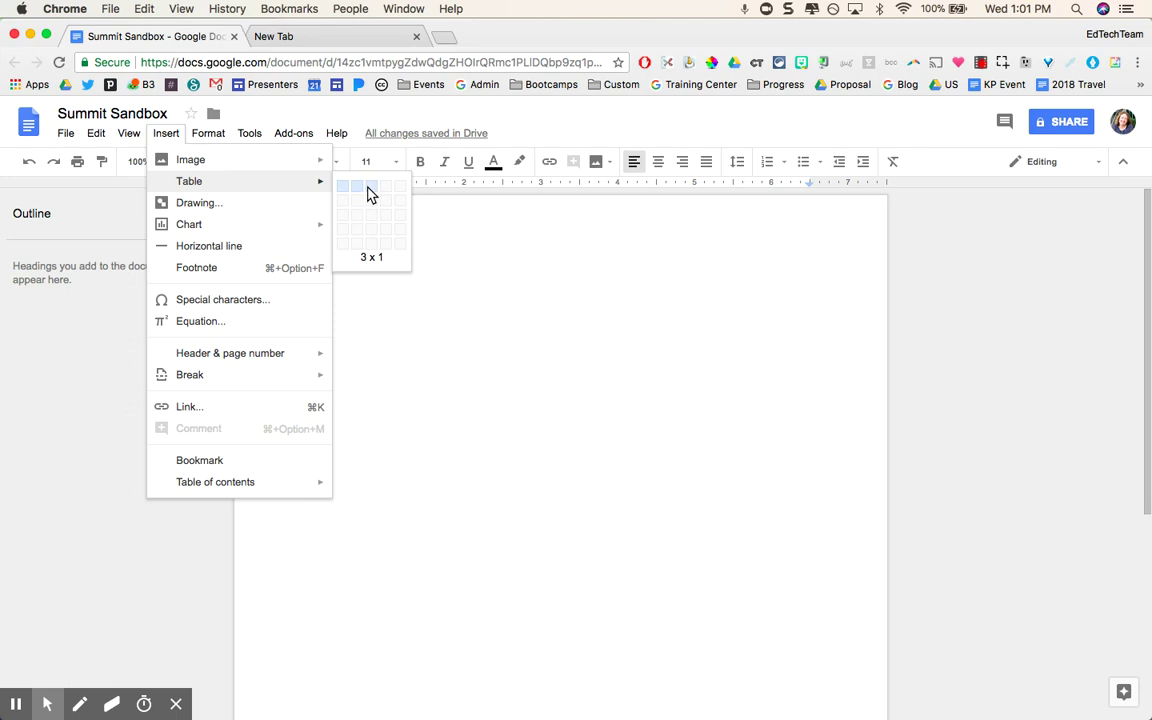
{"action": "left_click", "coordinate": [362, 255]}
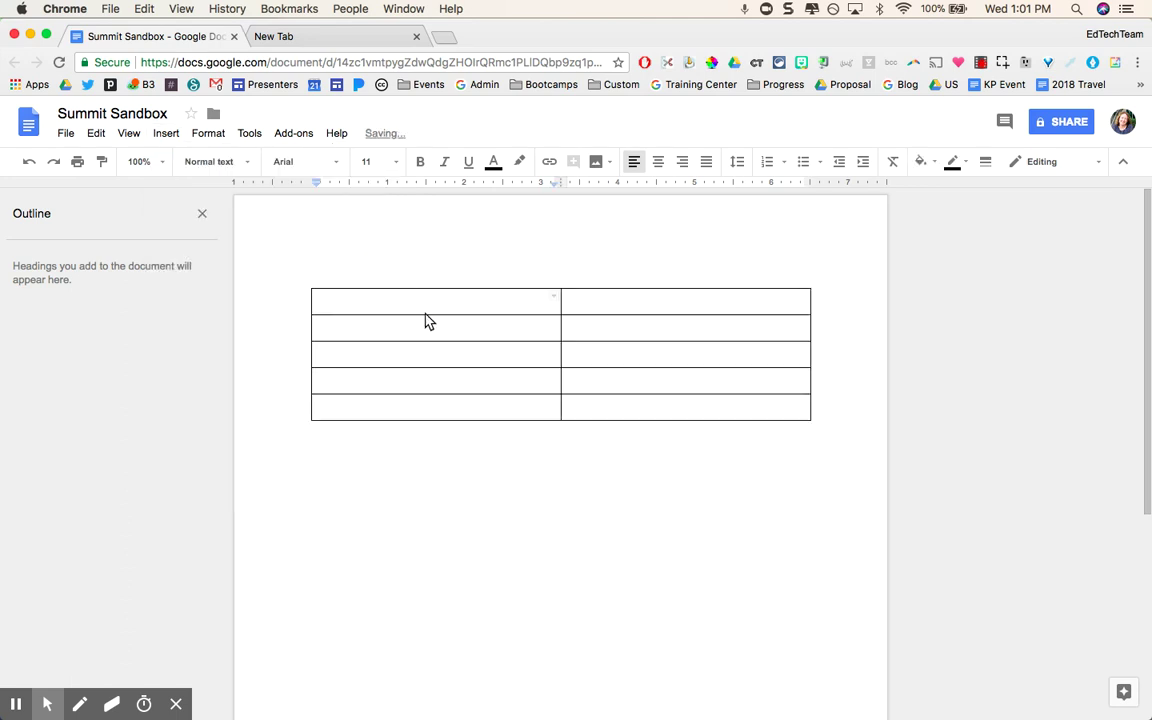
{"action": "type", "text": "Name"}
{"action": "key", "text": "Tab"}
{"action": "type", "text": "Reflection"}
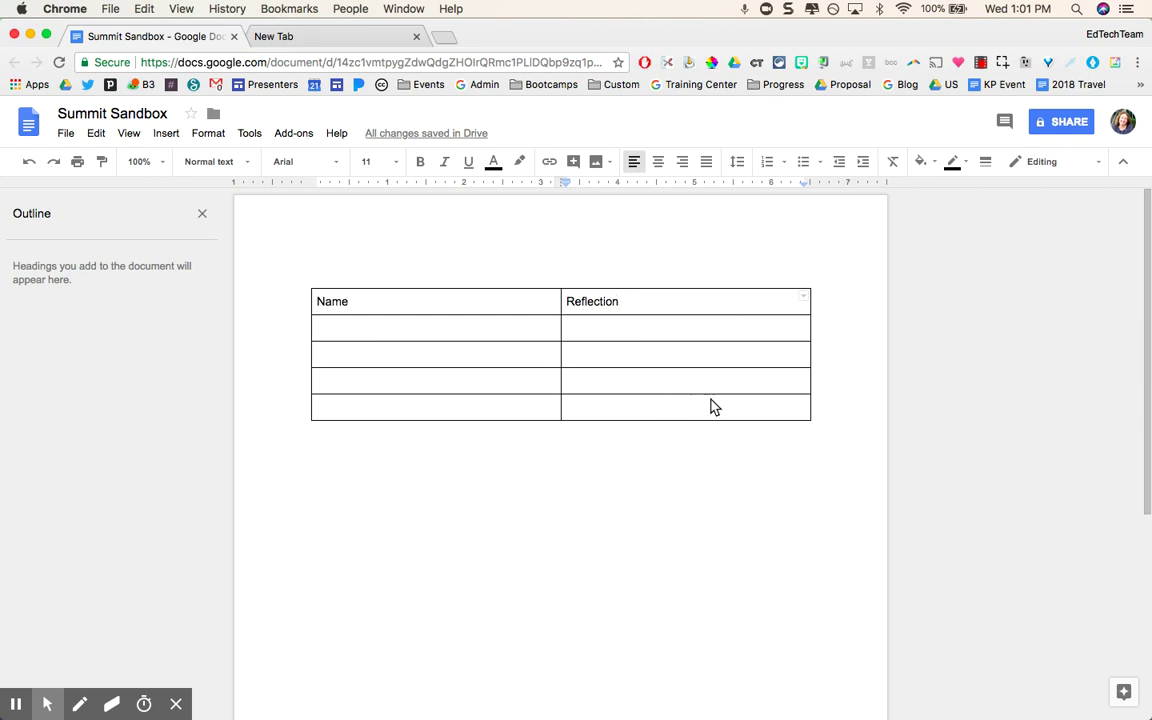
Narrow the Name column to about 1.6 inches so the Reflection column becomes wider.
{"action": "left_click", "coordinate": [561, 334]}
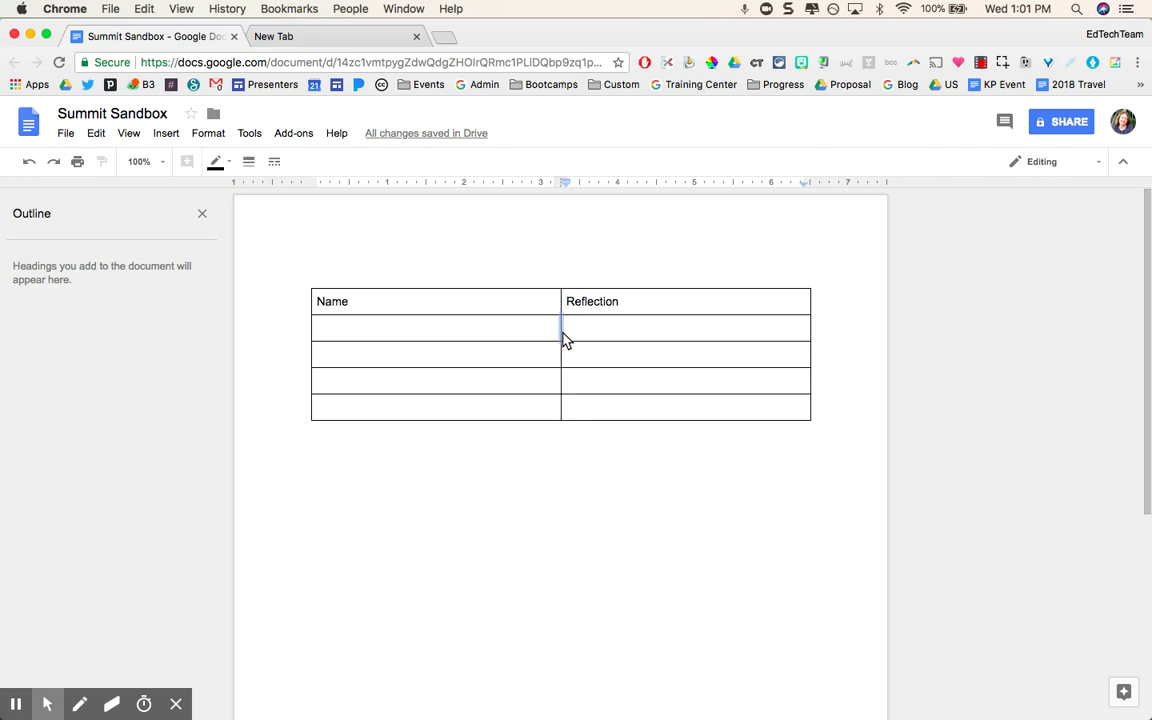
{"action": "left_click_drag", "start_coordinate": [561, 334], "coordinate": [437, 340]}
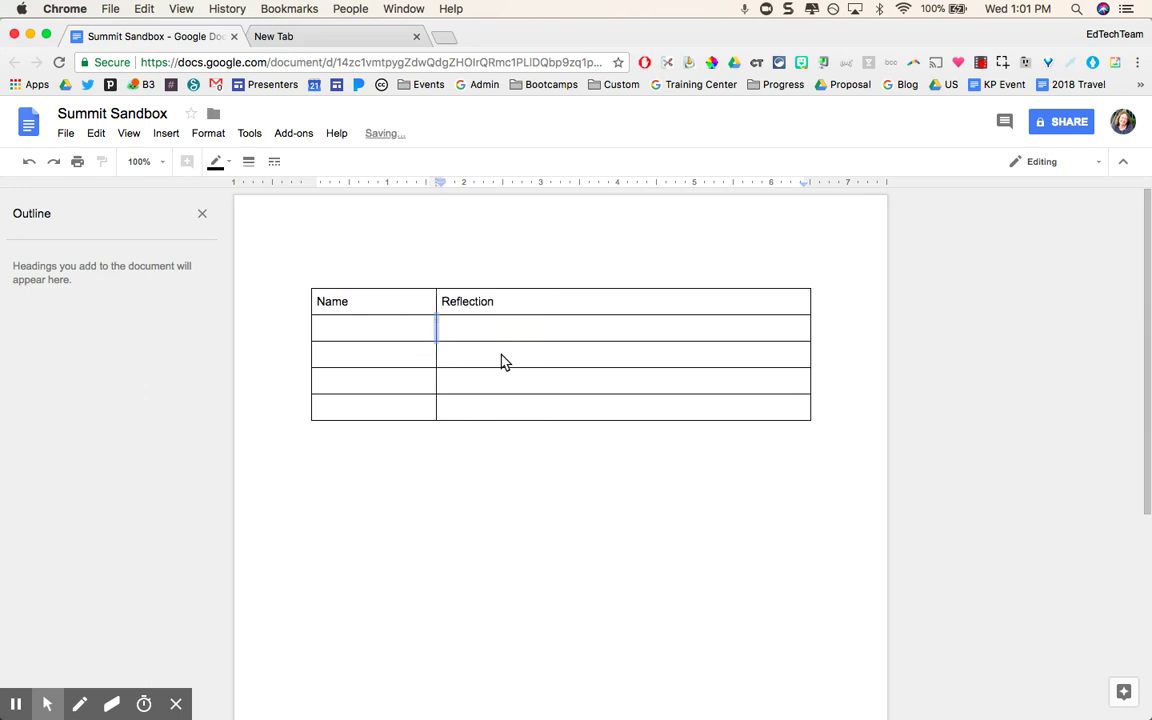
{"action": "left_click", "coordinate": [360, 333]}
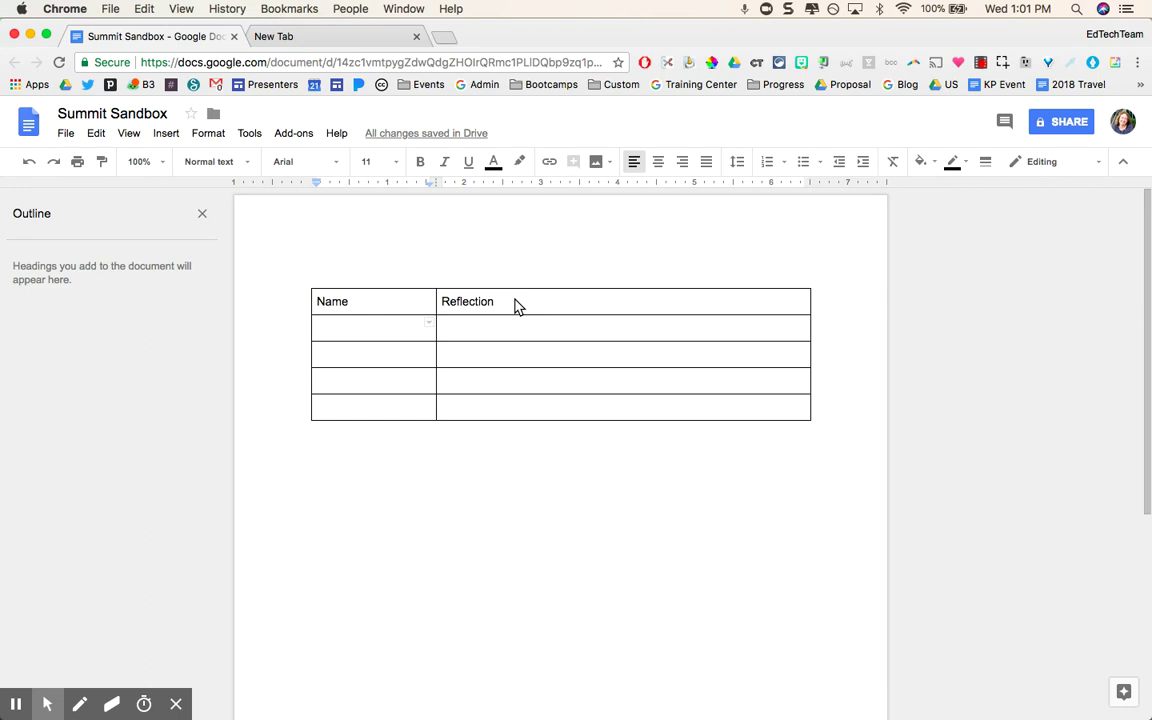
Fill the table's header row with a black background.
{"action": "left_click_drag", "start_coordinate": [498, 302], "coordinate": [415, 309]}
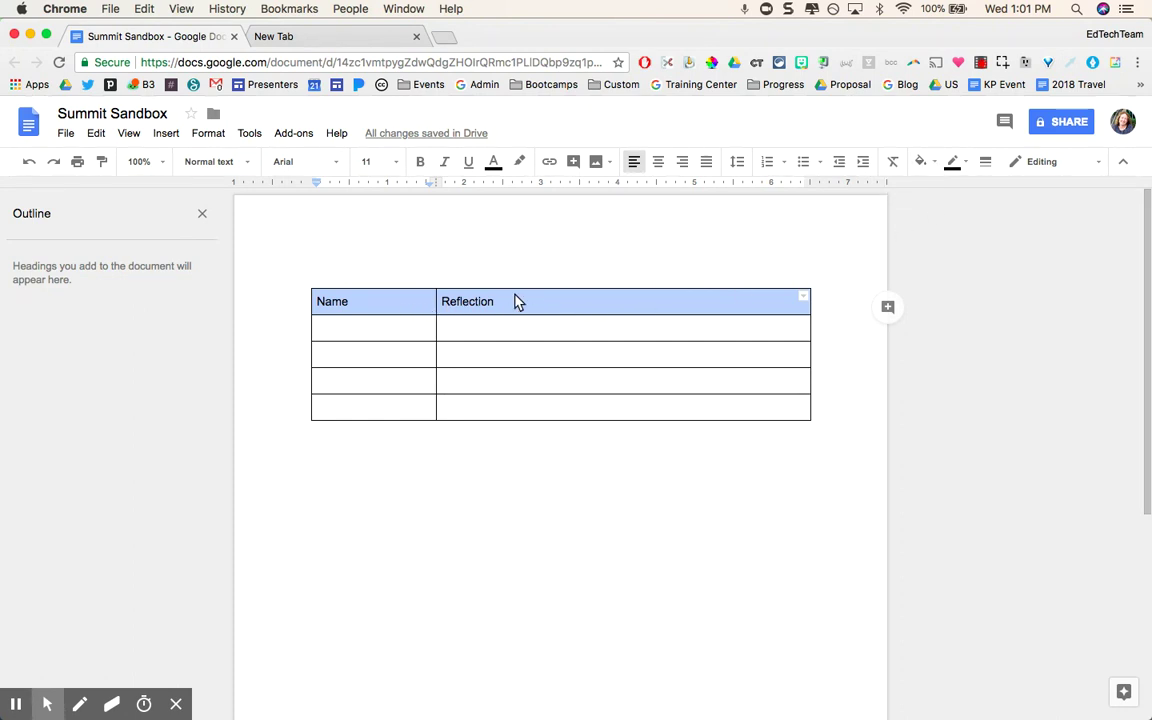
{"action": "left_click", "coordinate": [937, 164]}
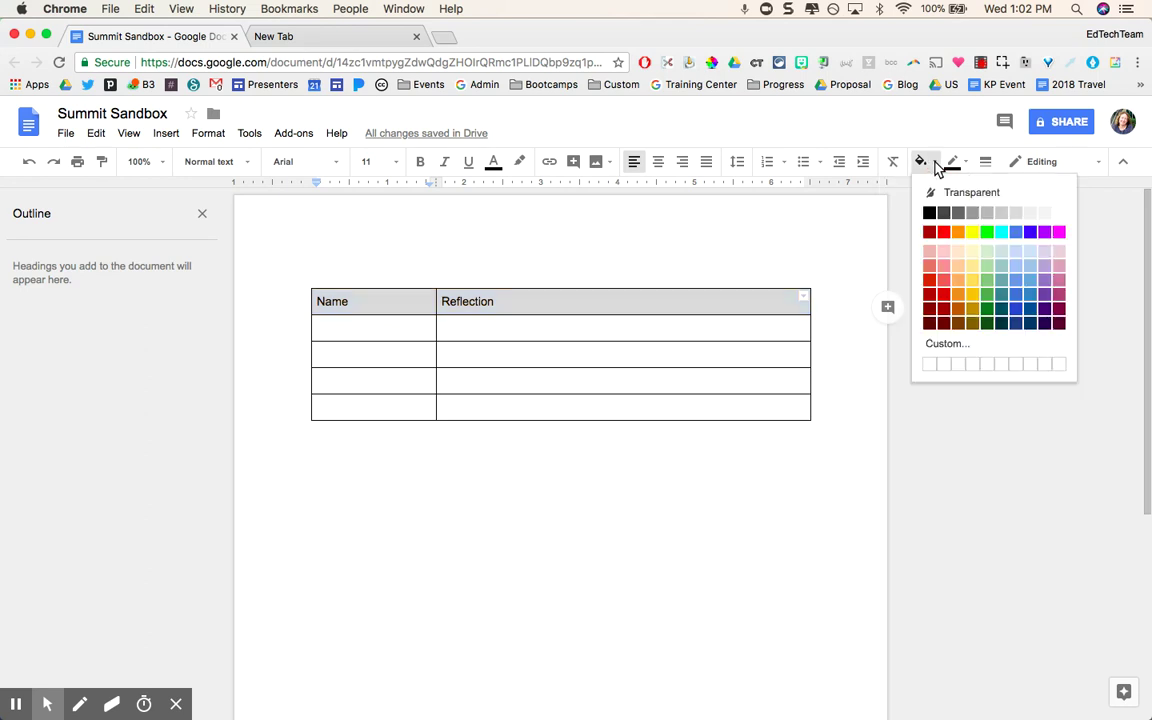
{"action": "left_click", "coordinate": [929, 213]}
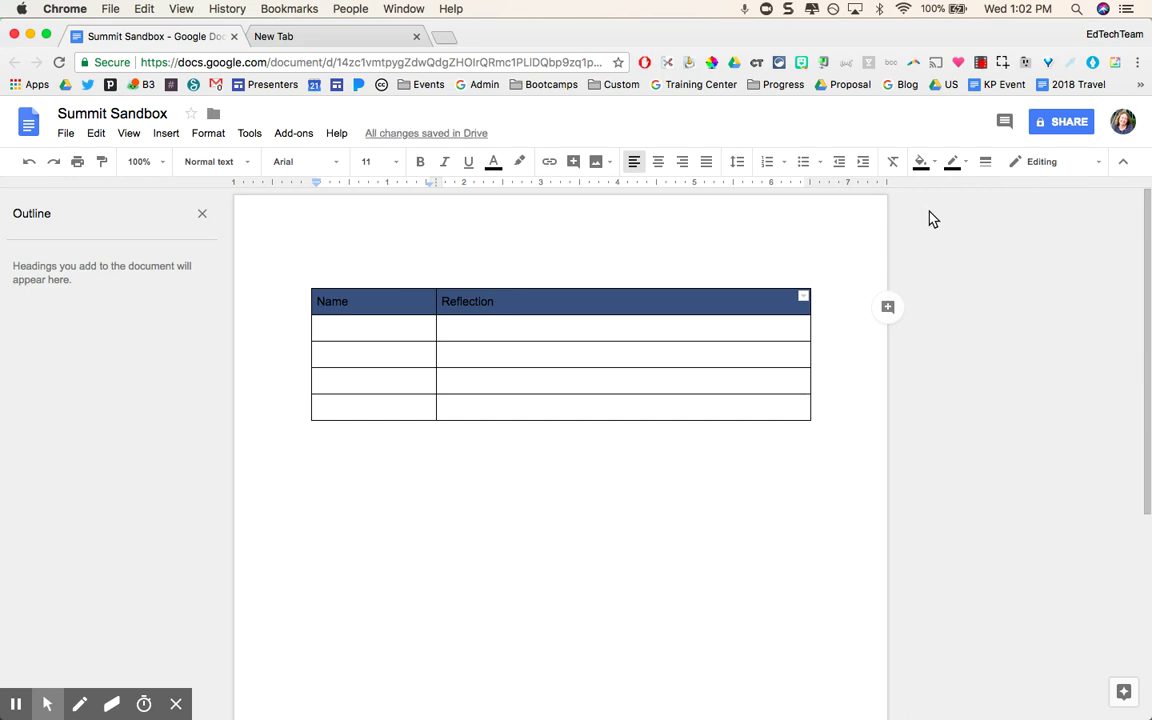
{"action": "left_click", "coordinate": [481, 337]}
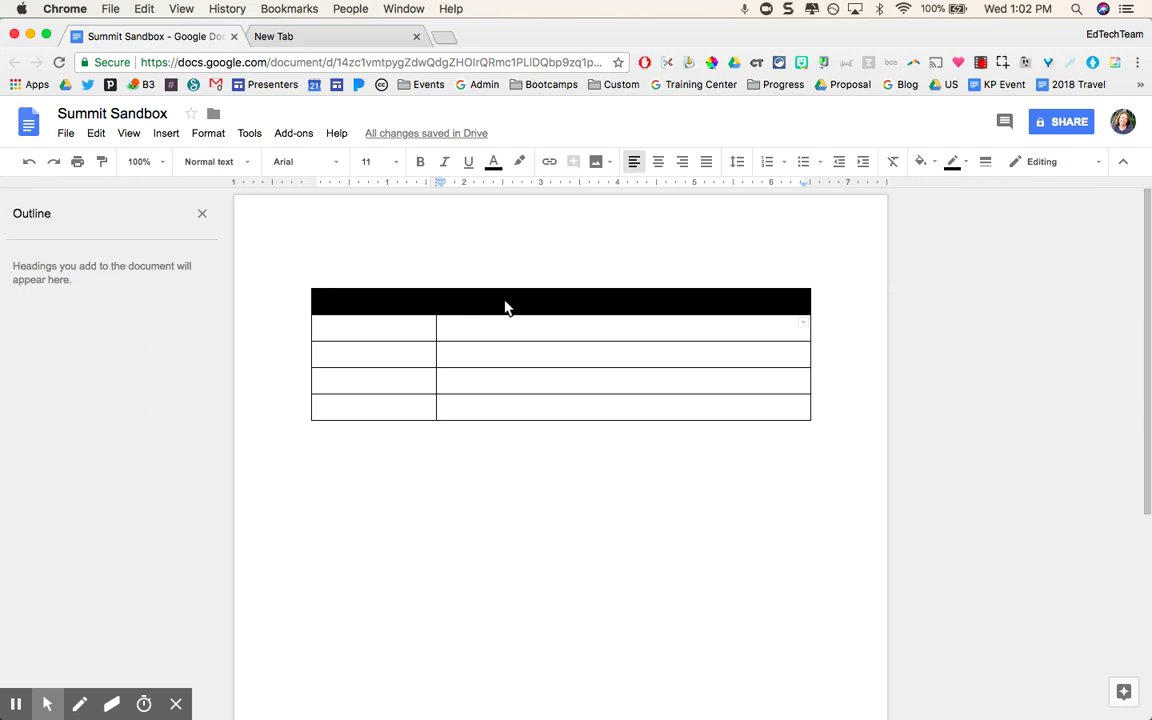
Change the header row's text colour to white.
{"action": "left_click", "coordinate": [420, 316]}
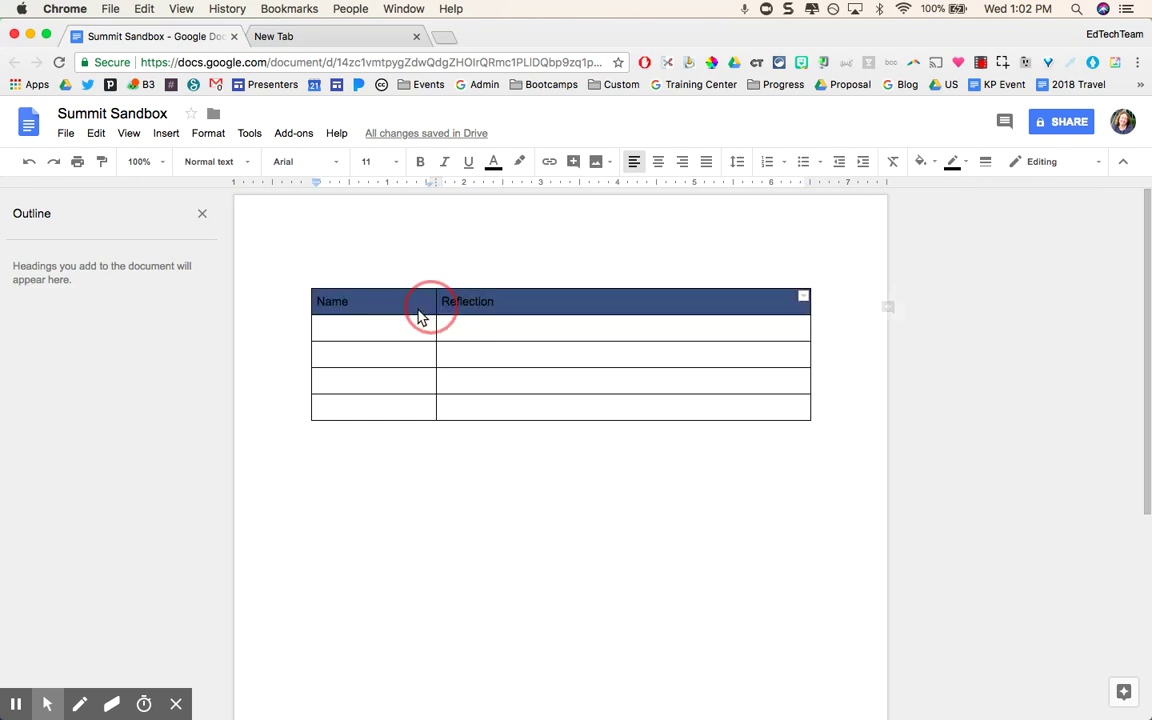
{"action": "left_click", "coordinate": [496, 163]}
{"action": "left_click", "coordinate": [627, 188]}
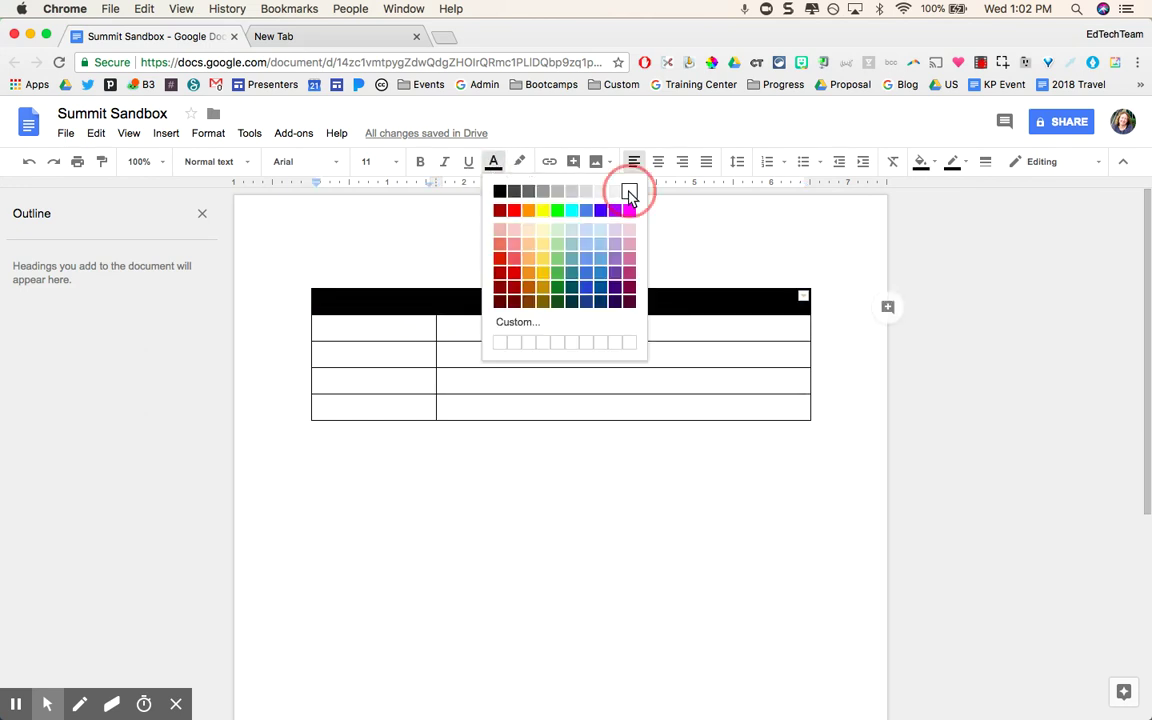
{"action": "left_click", "coordinate": [584, 357]}
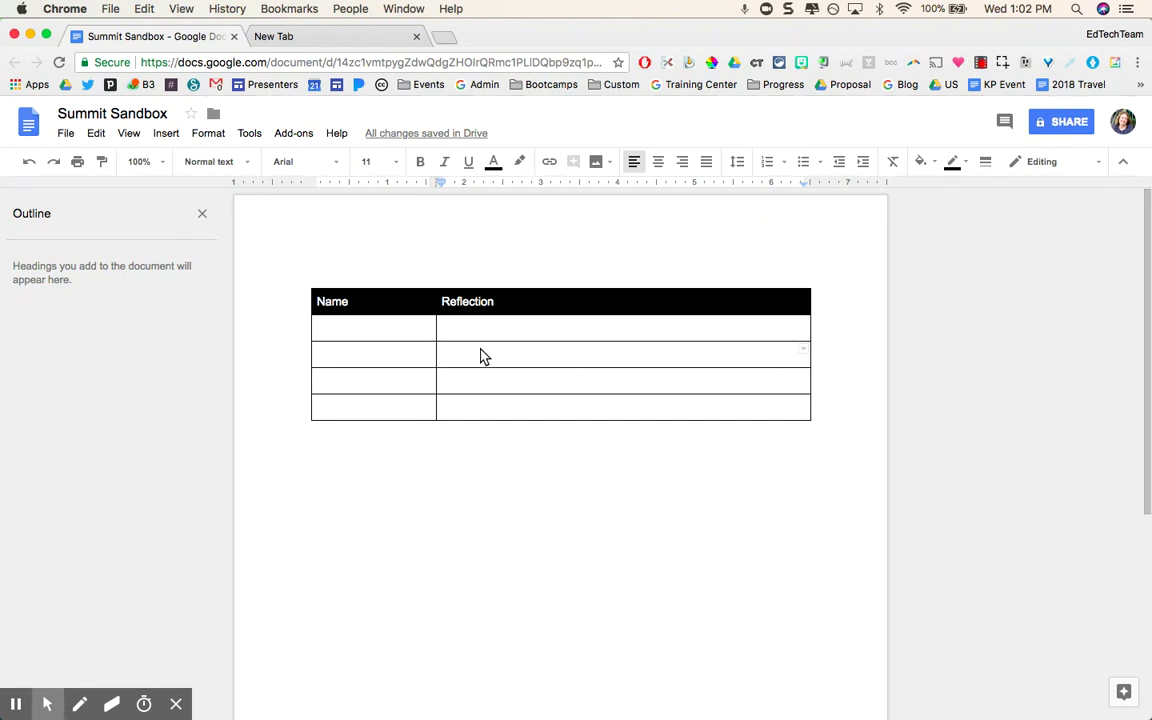
Enter a different student's first name in each of the four empty cells of the Name column.
{"action": "left_click", "coordinate": [396, 337]}
{"action": "type", "text": "Jane"}
{"action": "key", "text": "Return"}
{"action": "key", "text": "BackSpace"}
{"action": "key", "text": "Down"}
{"action": "type", "text": "Josh"}
{"action": "key", "text": "Down"}
{"action": "type", "text": "Sarah"}
{"action": "key", "text": "Tab"}
{"action": "key", "text": "Tab"}
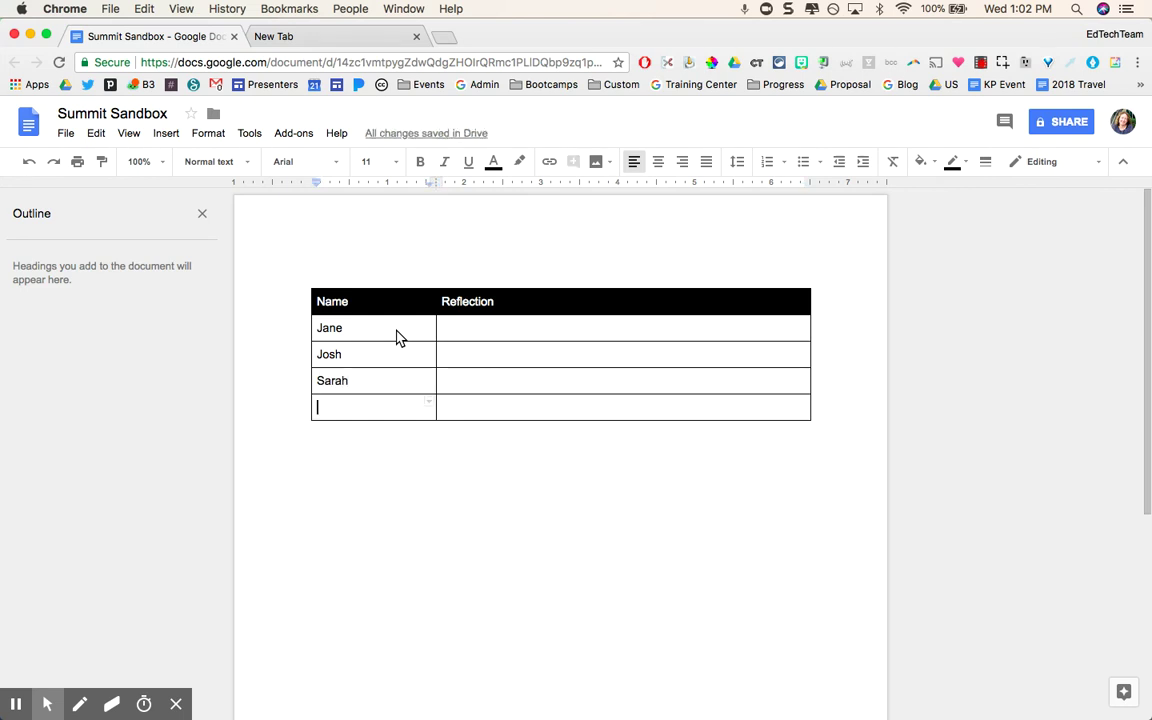
{"action": "type", "text": "Courtney"}
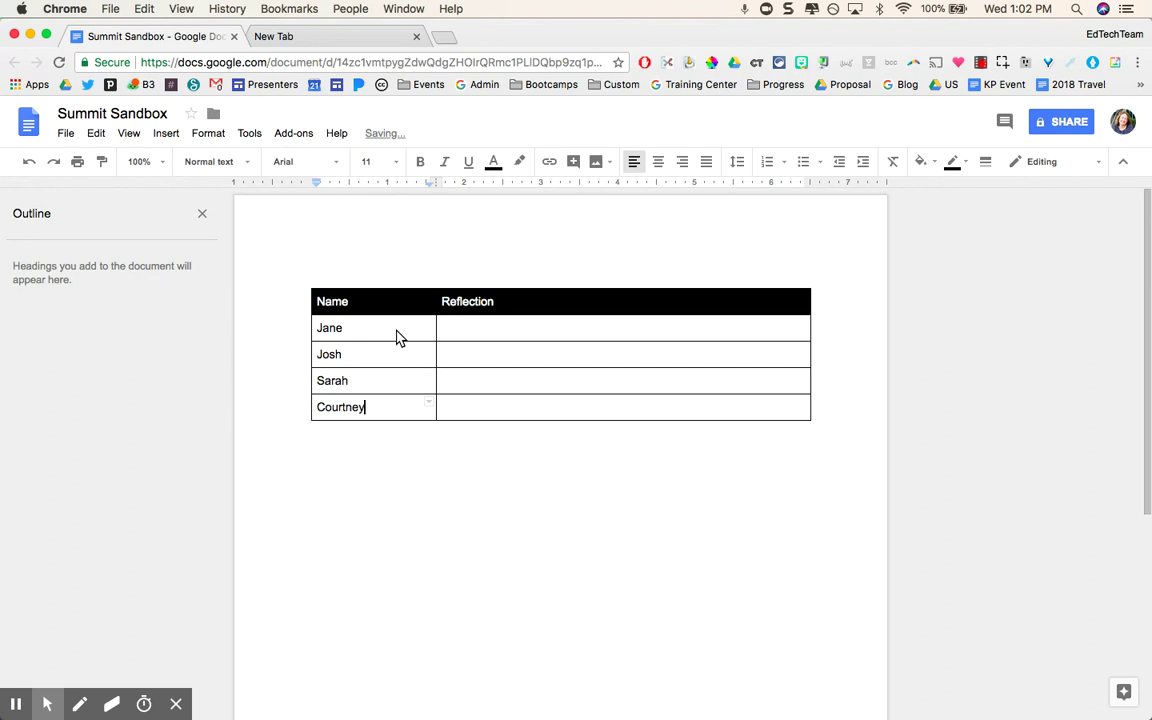
Shade the first row below the header light red and the second row light blue.
{"action": "left_click", "coordinate": [533, 333]}
{"action": "left_click_drag", "start_coordinate": [470, 342], "coordinate": [411, 337]}
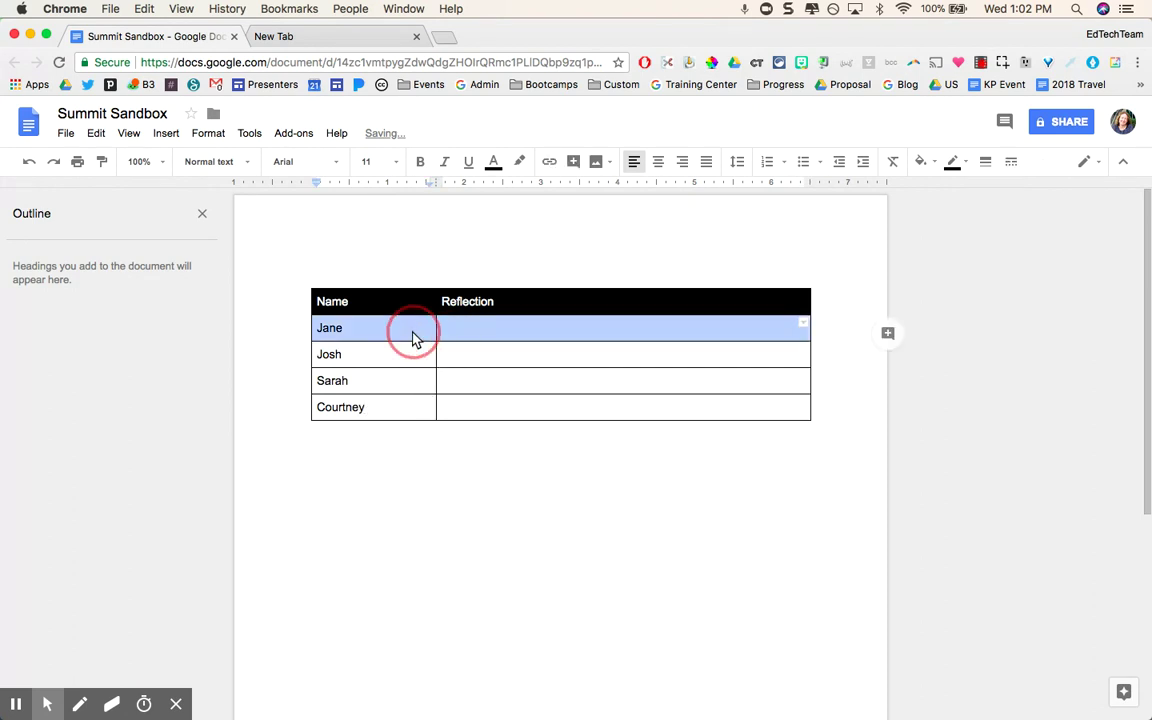
{"action": "left_click", "coordinate": [936, 168]}
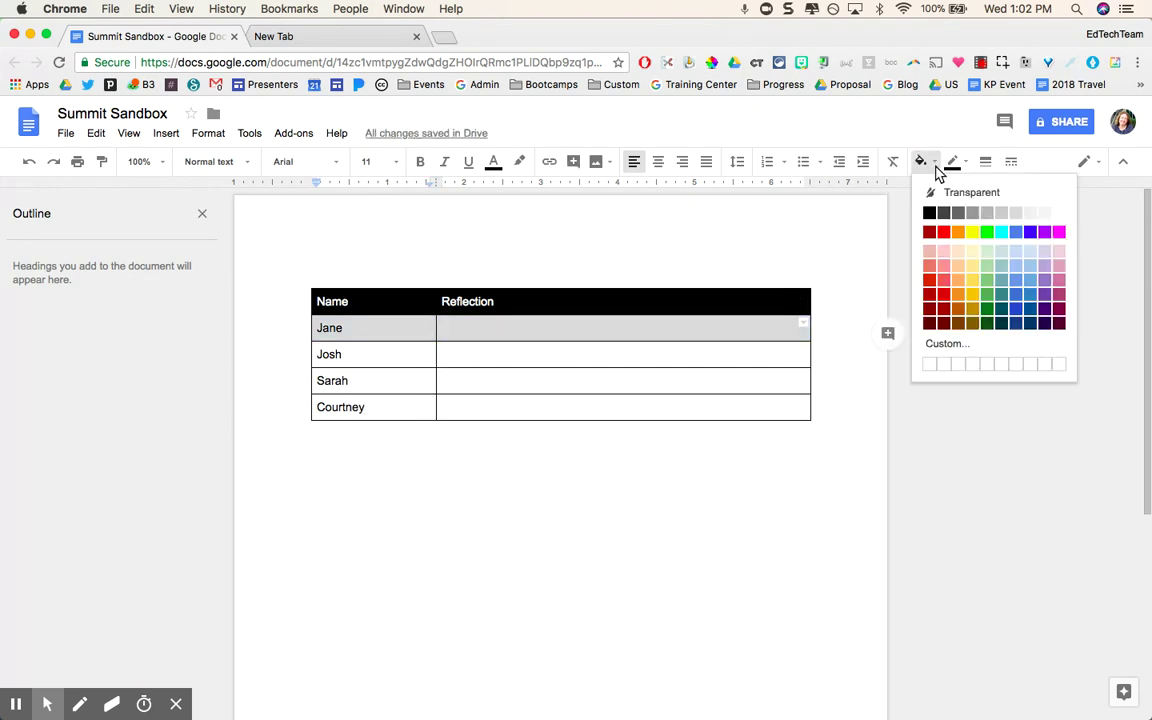
{"action": "left_click", "coordinate": [945, 256]}
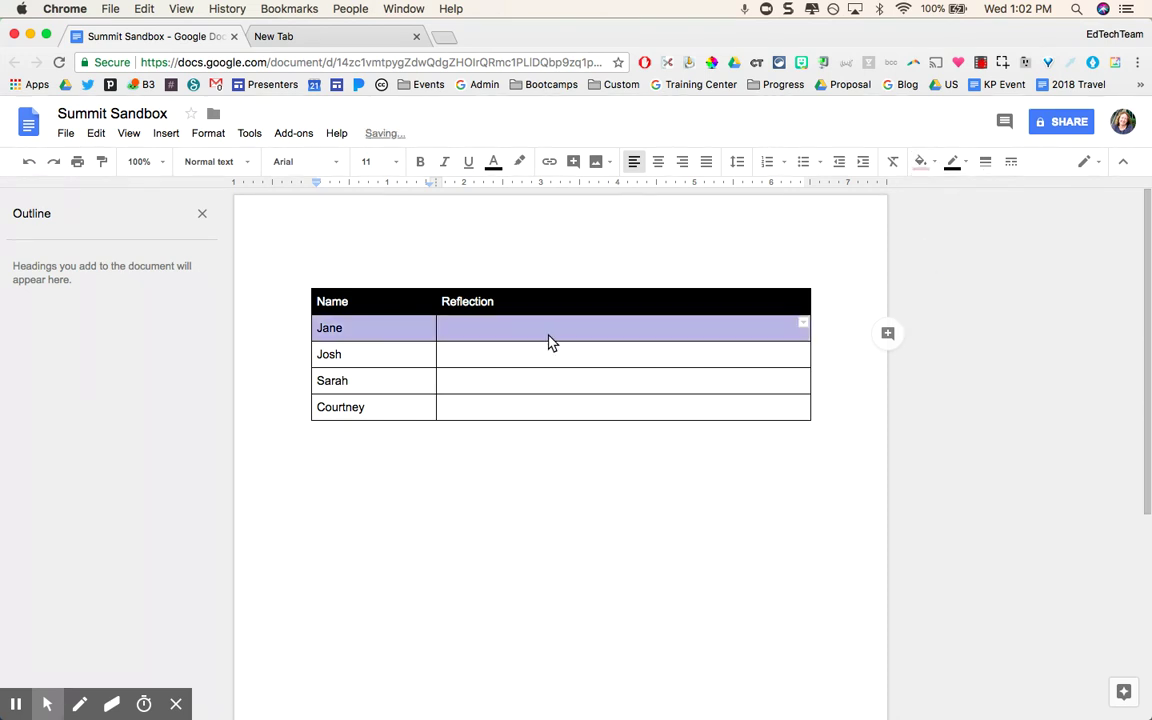
{"action": "left_click_drag", "start_coordinate": [530, 360], "coordinate": [408, 362]}
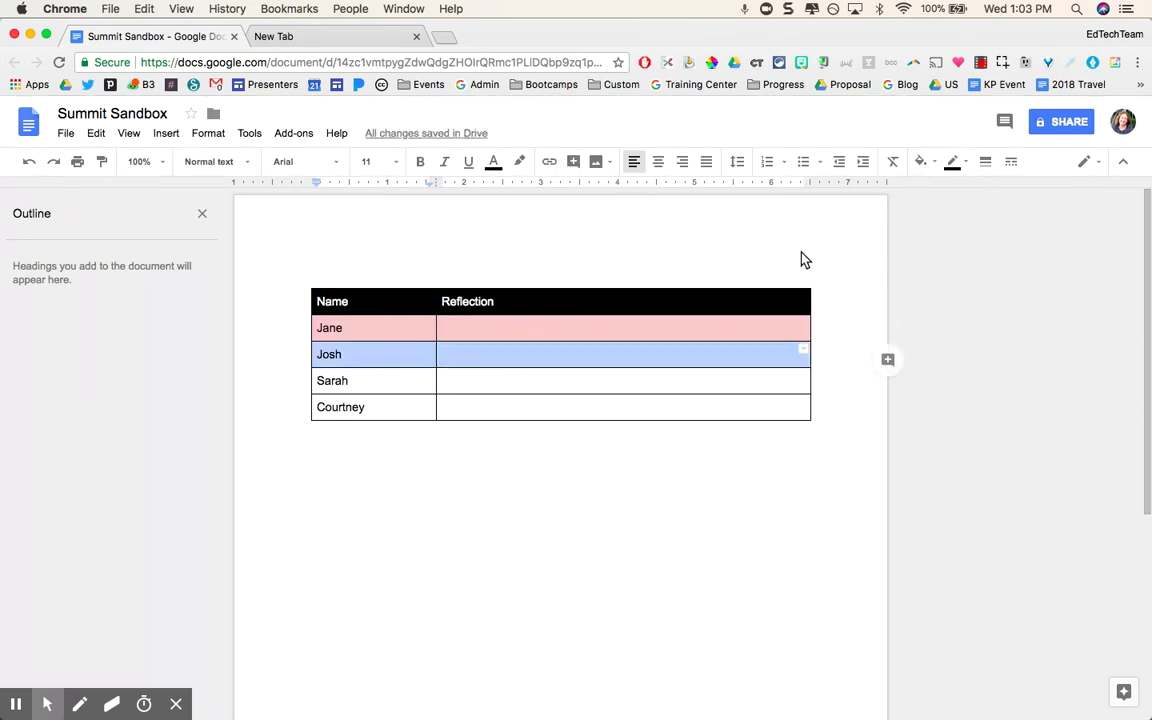
{"action": "left_click", "coordinate": [936, 171]}
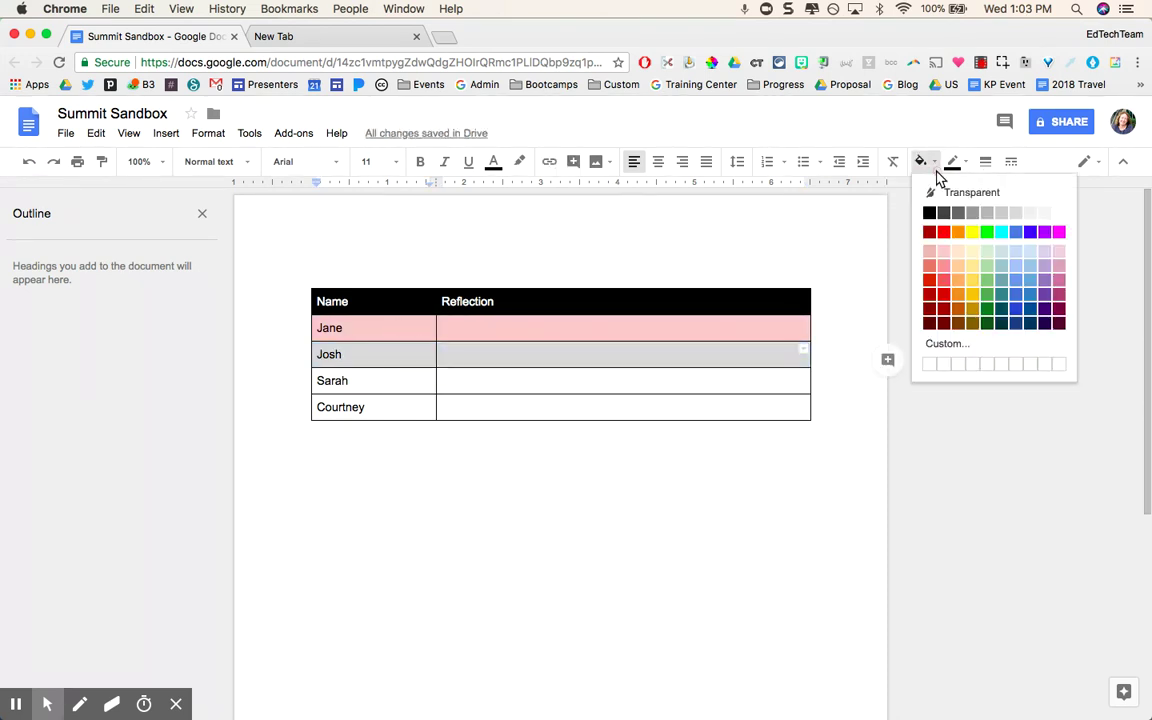
{"action": "left_click", "coordinate": [1016, 258]}
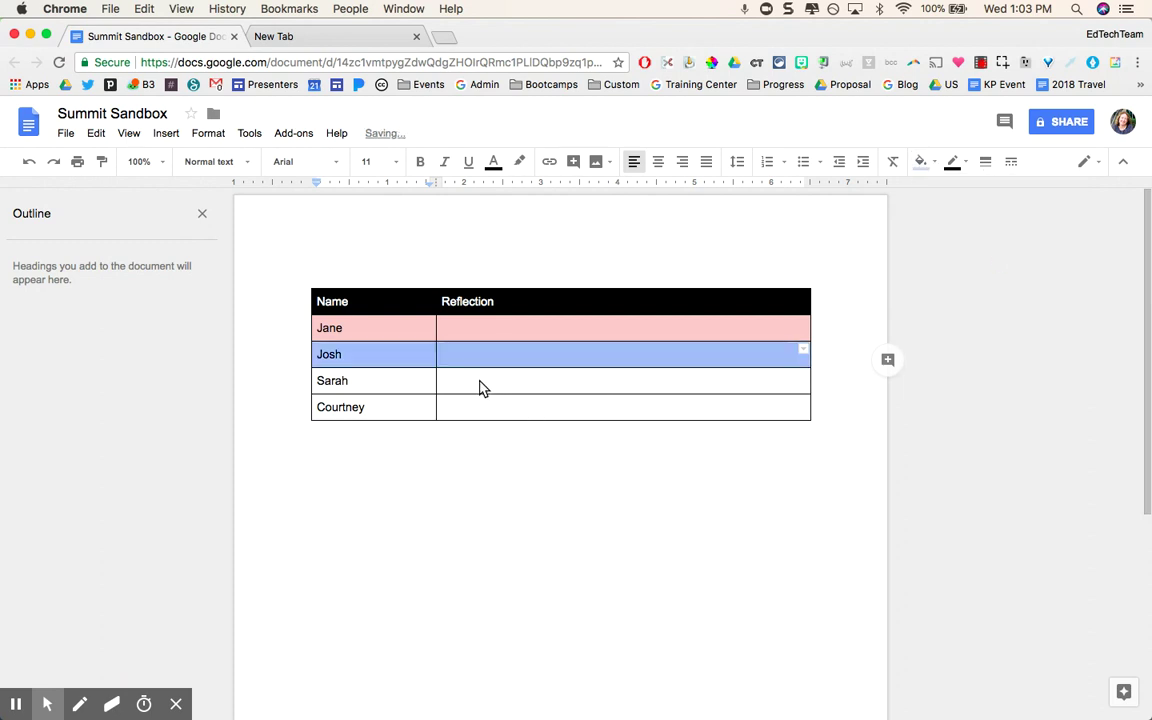
Shade the third row below the header light green and the last row light yellow.
{"action": "left_click_drag", "start_coordinate": [481, 386], "coordinate": [400, 385]}
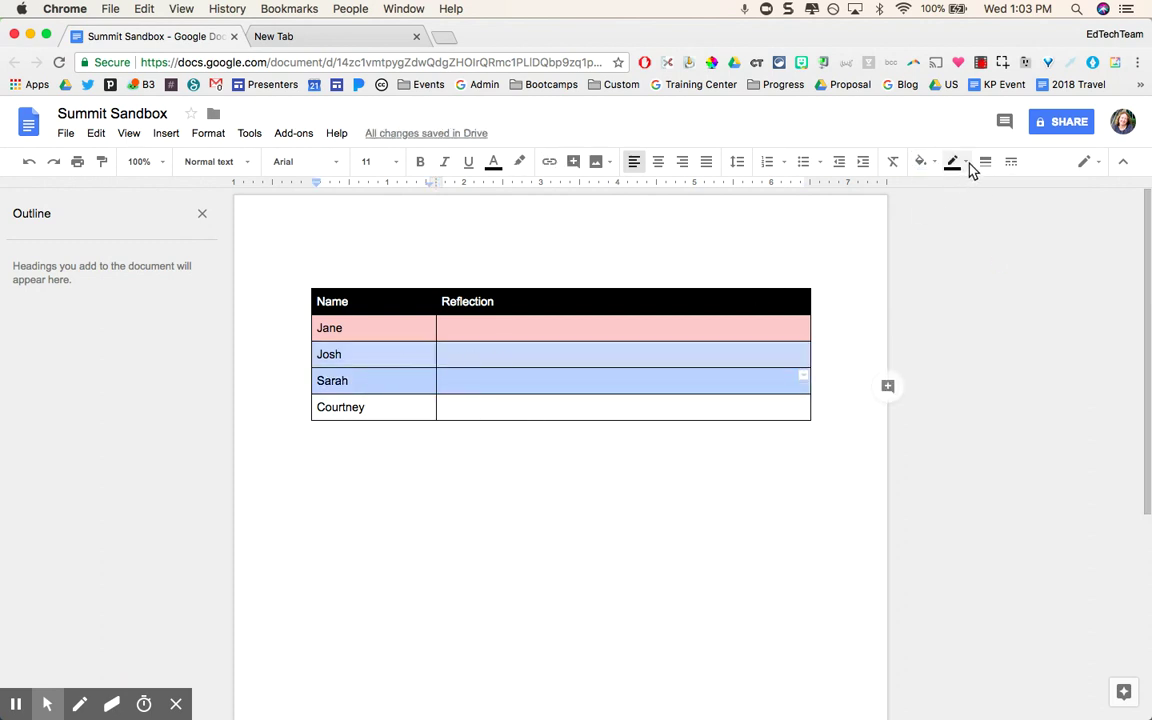
{"action": "left_click", "coordinate": [918, 164]}
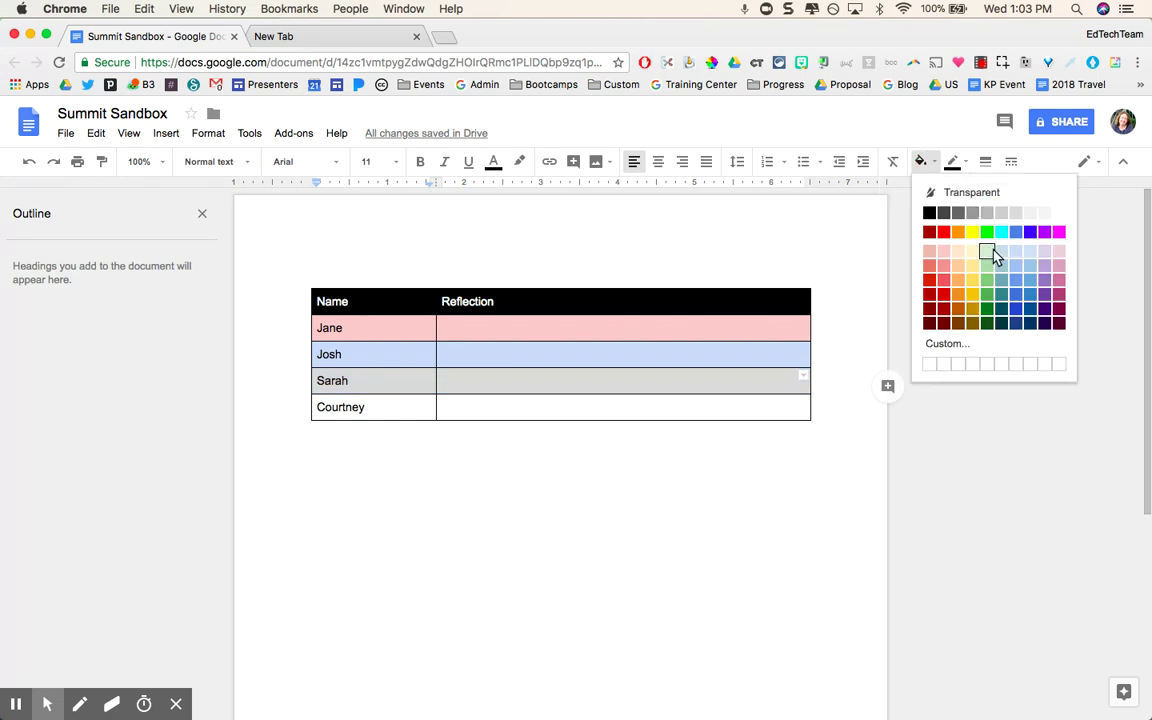
{"action": "left_click", "coordinate": [993, 256]}
{"action": "left_click_drag", "start_coordinate": [533, 407], "coordinate": [421, 411]}
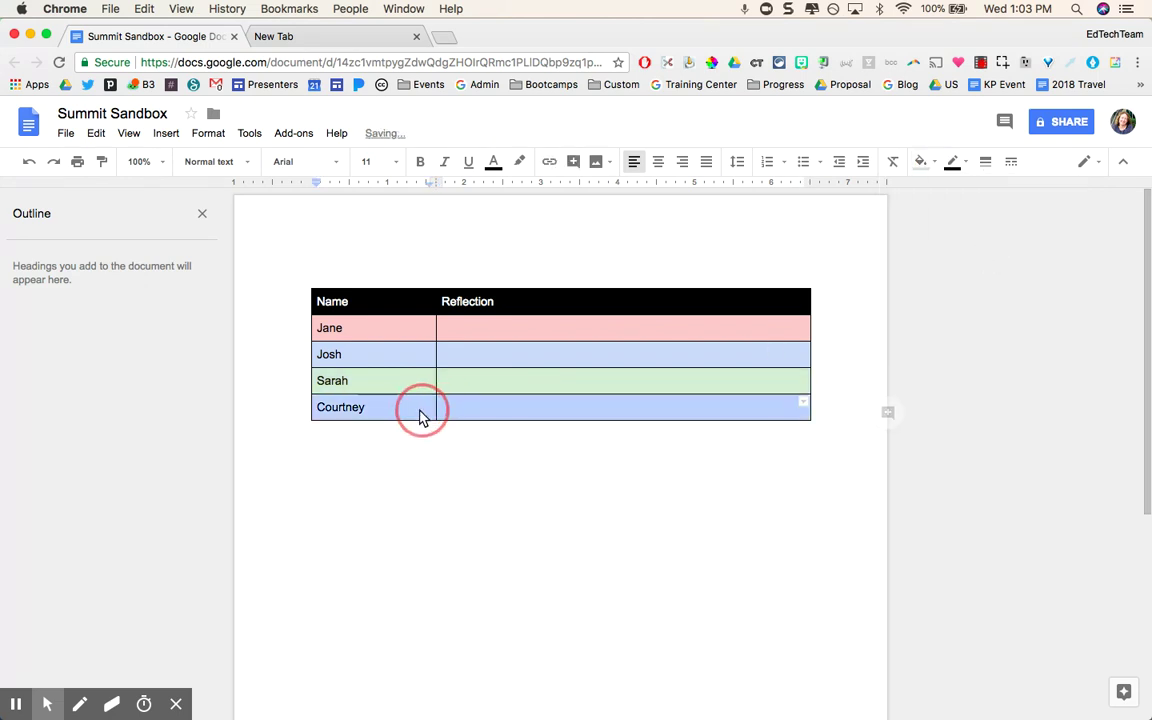
{"action": "left_click", "coordinate": [922, 163]}
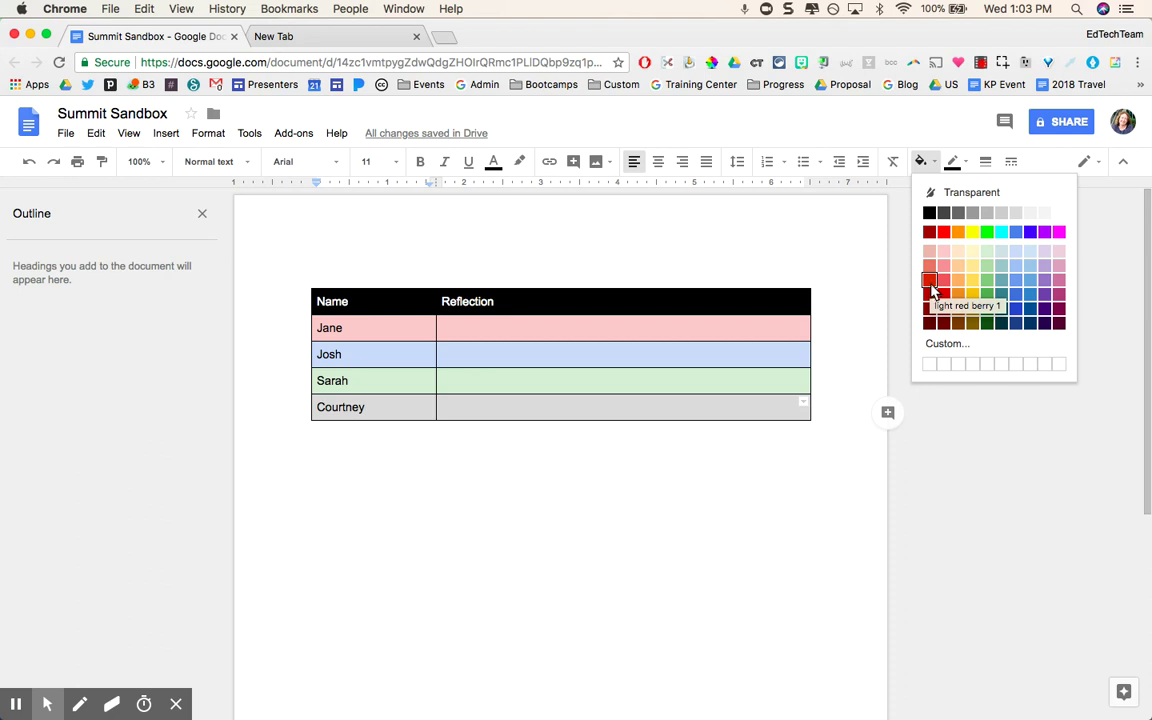
{"action": "left_click", "coordinate": [975, 258]}
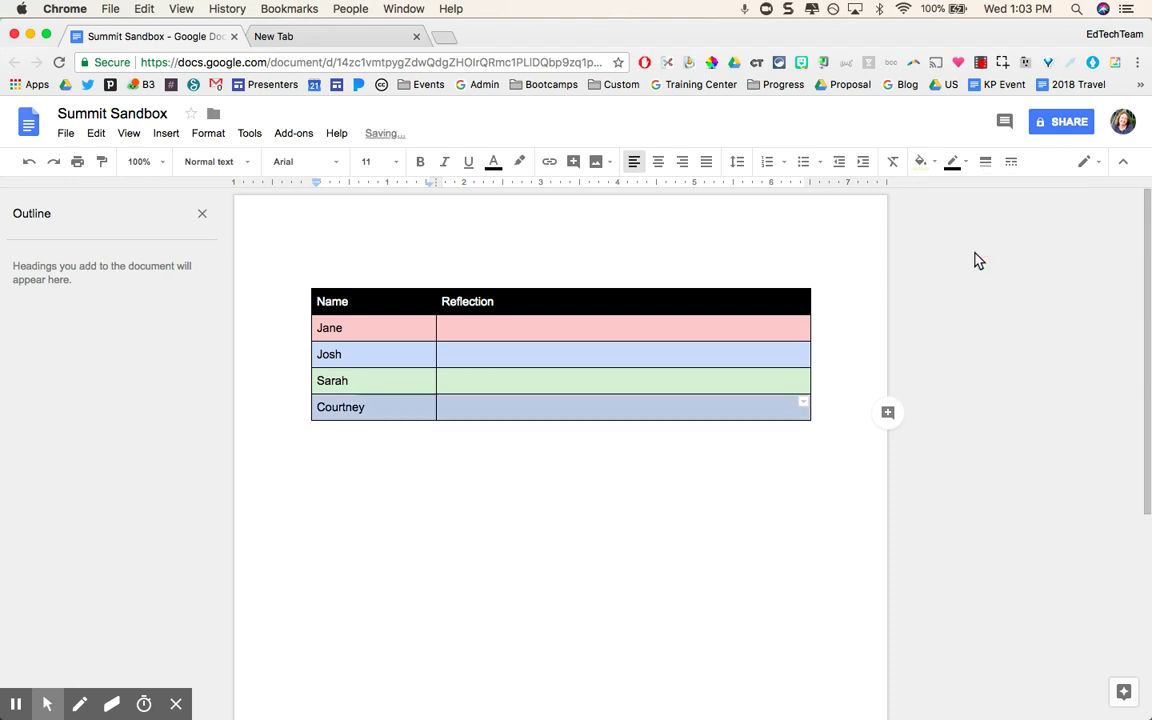
Insert a second table of 2 columns by 6 rows below the coloured table.
{"action": "left_click", "coordinate": [604, 496]}
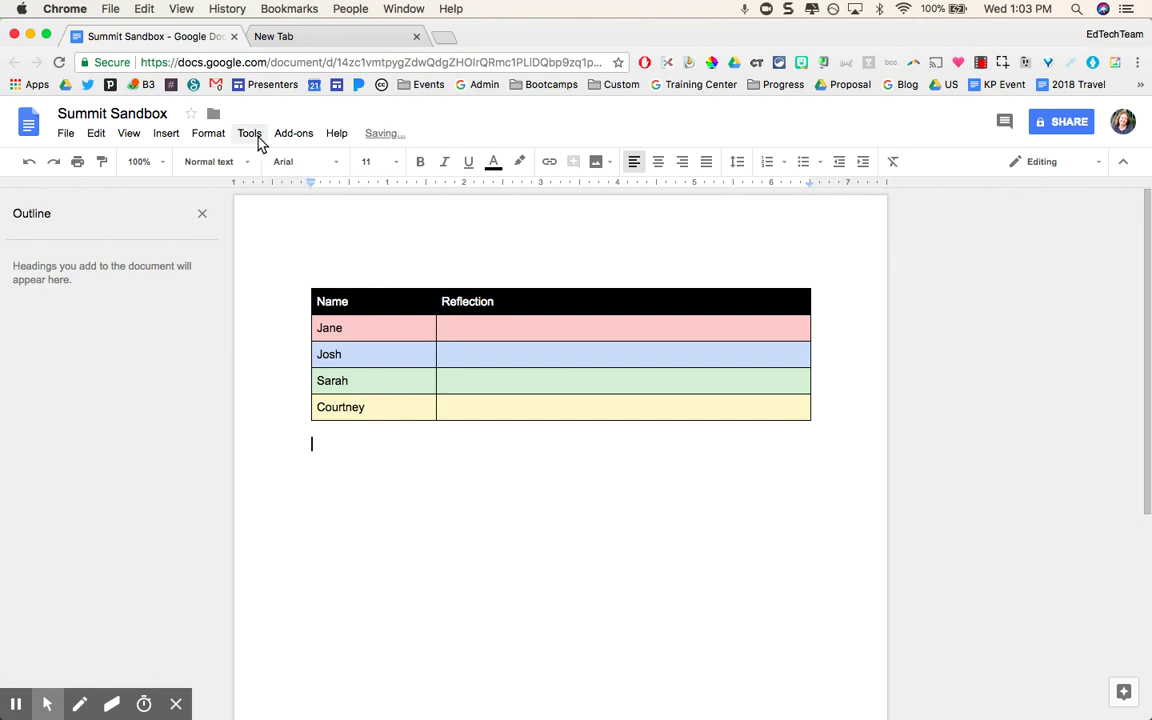
{"action": "left_click", "coordinate": [168, 136]}
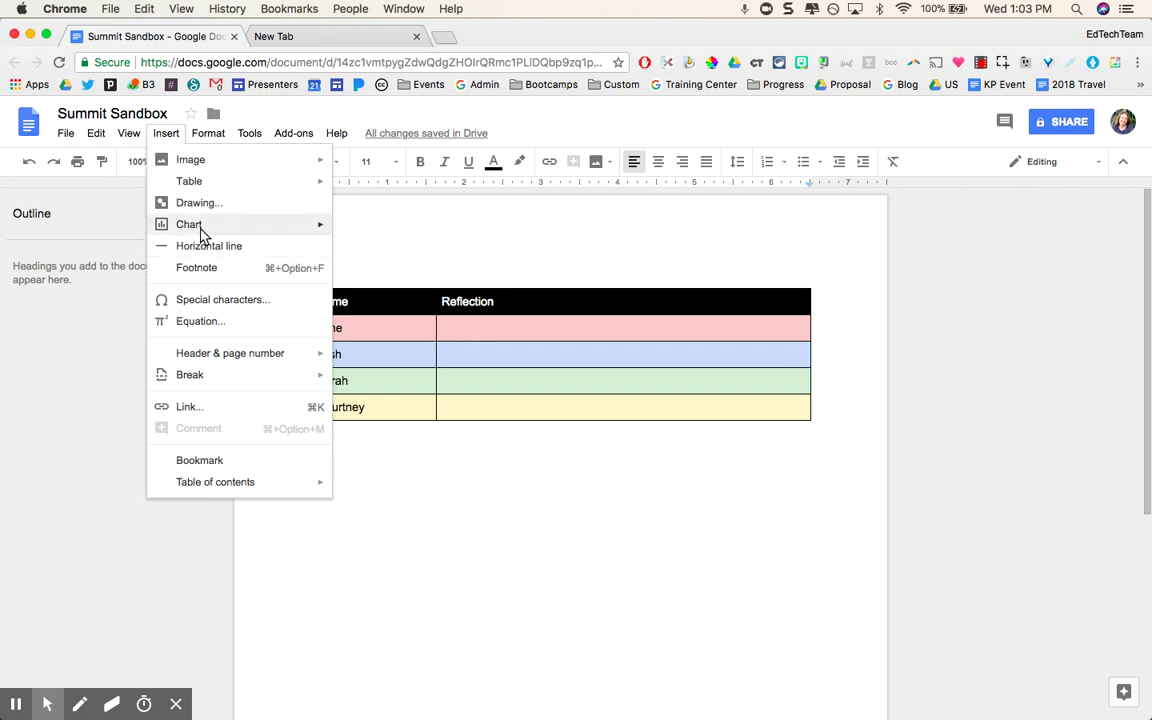
{"action": "mouse_move", "coordinate": [212, 184]}
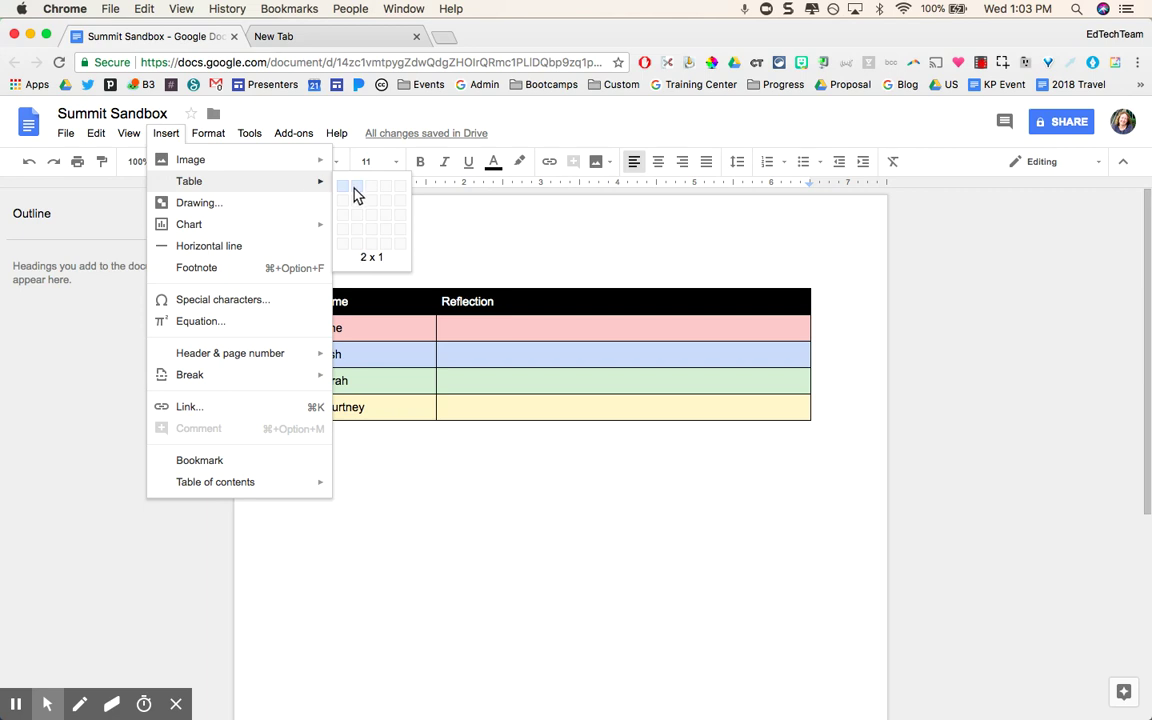
{"action": "left_click", "coordinate": [358, 260]}
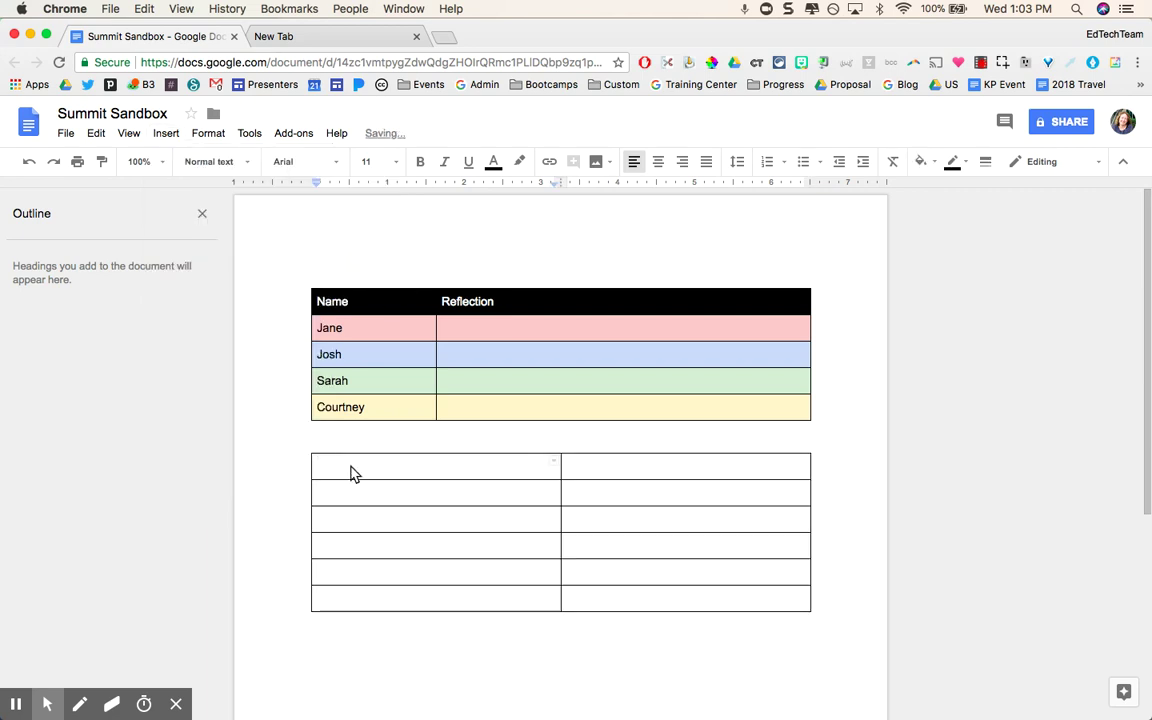
Label the first three rows of the new table Who, What and Where in its first column.
{"action": "type", "text": "Who"}
{"action": "key", "text": "Return"}
{"action": "key", "text": "BackSpace"}
{"action": "key", "text": "Tab"}
{"action": "key", "text": "Tab"}
{"action": "type", "text": "what"}
{"action": "key", "text": "BackSpace"}
{"action": "key", "text": "BackSpace"}
{"action": "key", "text": "BackSpace"}
{"action": "key", "text": "BackSpace"}
{"action": "type", "text": "What"}
{"action": "key", "text": "BackSpace"}
{"action": "type", "text": "at"}
{"action": "key", "text": "Tab"}
{"action": "key", "text": "Tab"}
{"action": "type", "text": "Where"}
{"action": "key", "text": "Tab"}
{"action": "key", "text": "Tab"}
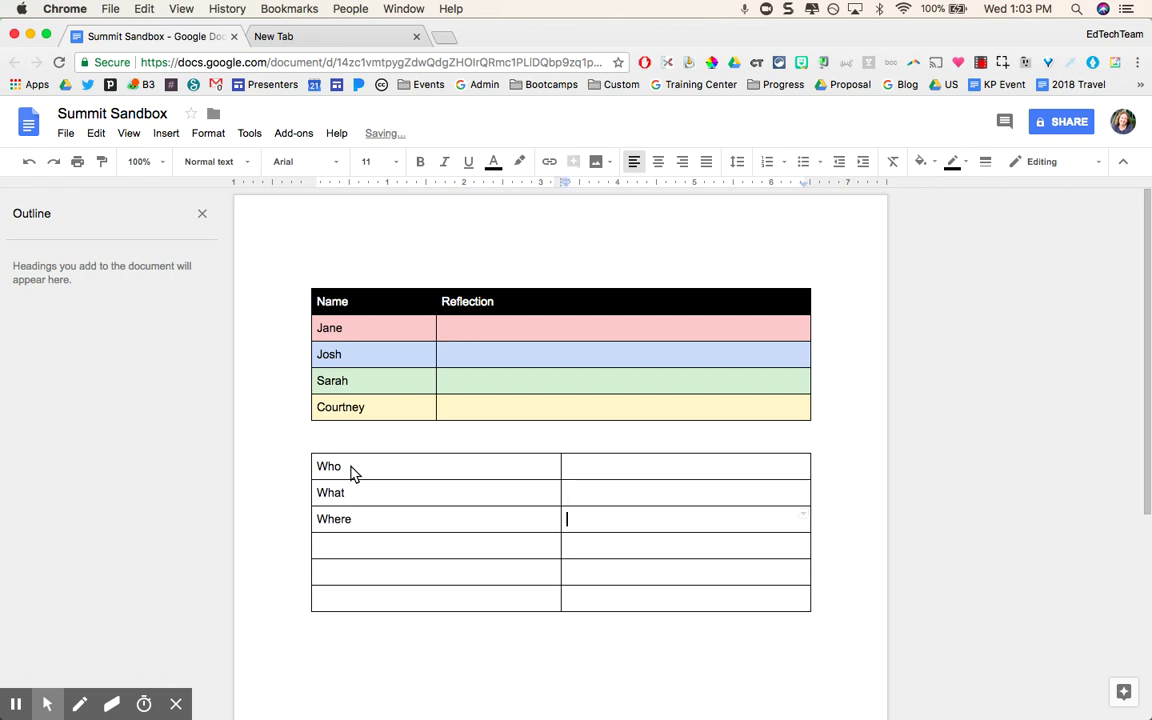
Label the new table's remaining three rows When, How and More in the first column.
{"action": "type", "text": "Wehn"}
{"action": "key", "text": "BackSpace"}
{"action": "key", "text": "BackSpace"}
{"action": "key", "text": "BackSpace"}
{"action": "type", "text": "hen"}
{"action": "key", "text": "Tab"}
{"action": "key", "text": "Tab"}
{"action": "type", "text": "How"}
{"action": "key", "text": "Tab"}
{"action": "key", "text": "Tab"}
{"action": "type", "text": "More"}
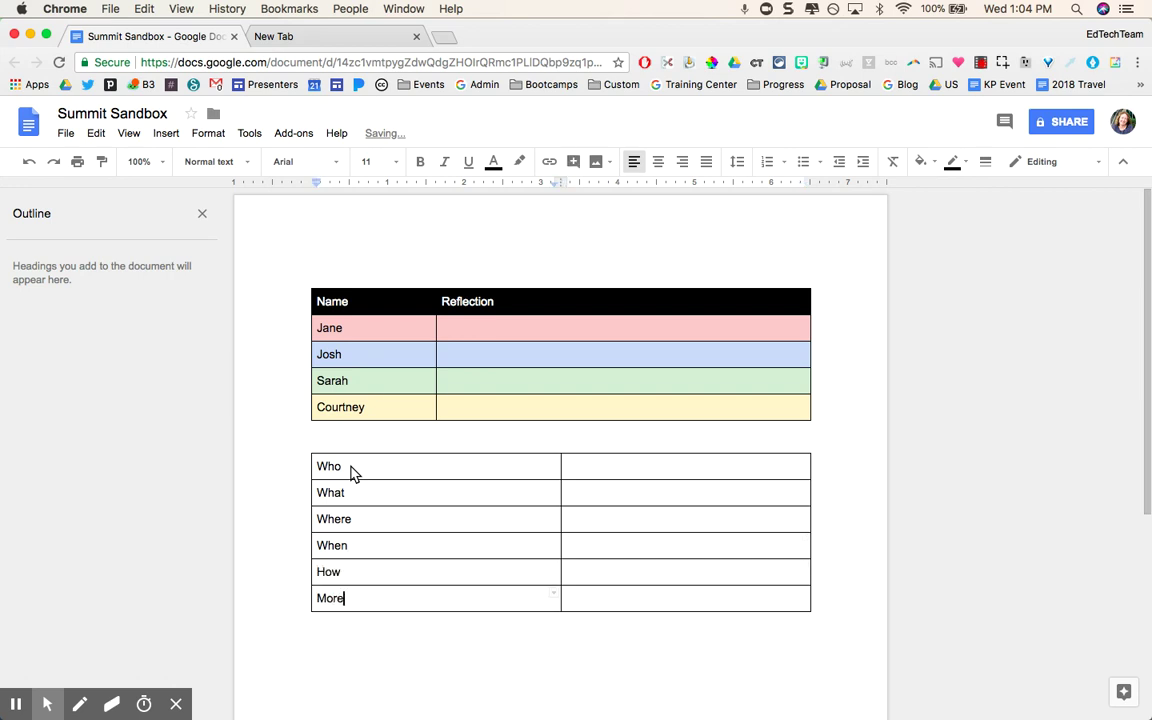
Narrow the Who/What/Where table's first column to about 1.2 inches and shade all six label cells light green.
{"action": "left_click_drag", "start_coordinate": [563, 467], "coordinate": [403, 470]}
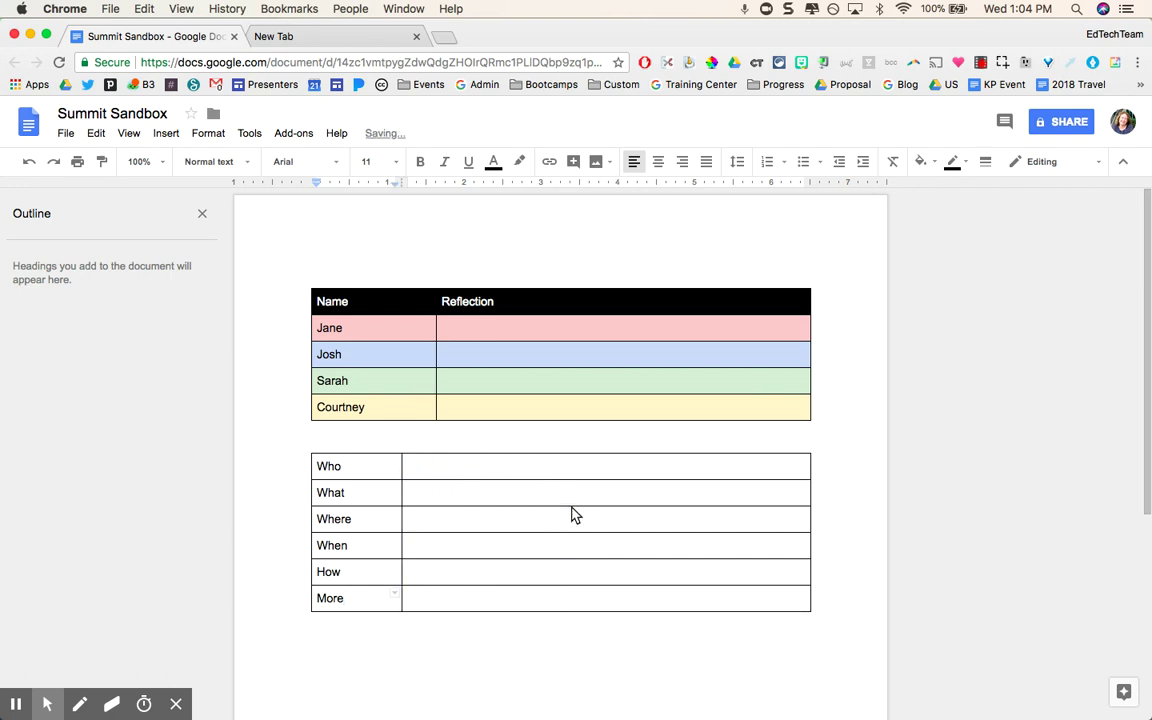
{"action": "left_click", "coordinate": [369, 468]}
{"action": "left_click_drag", "start_coordinate": [369, 468], "coordinate": [372, 598]}
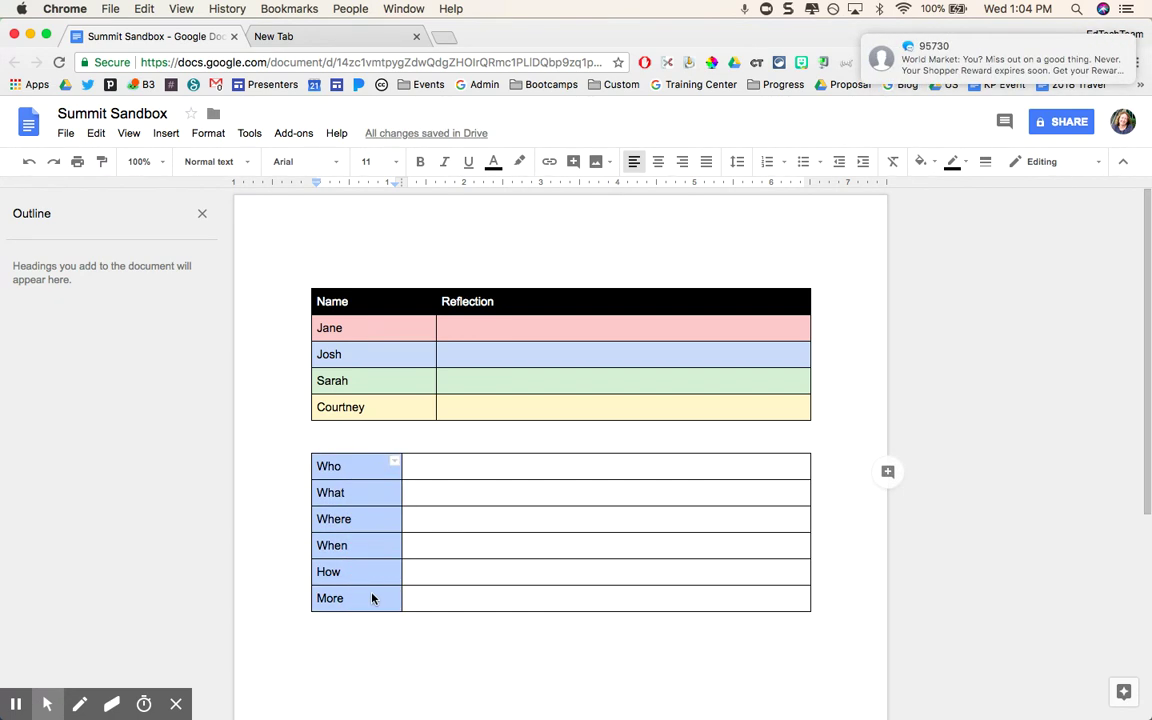
{"action": "left_click", "coordinate": [935, 165]}
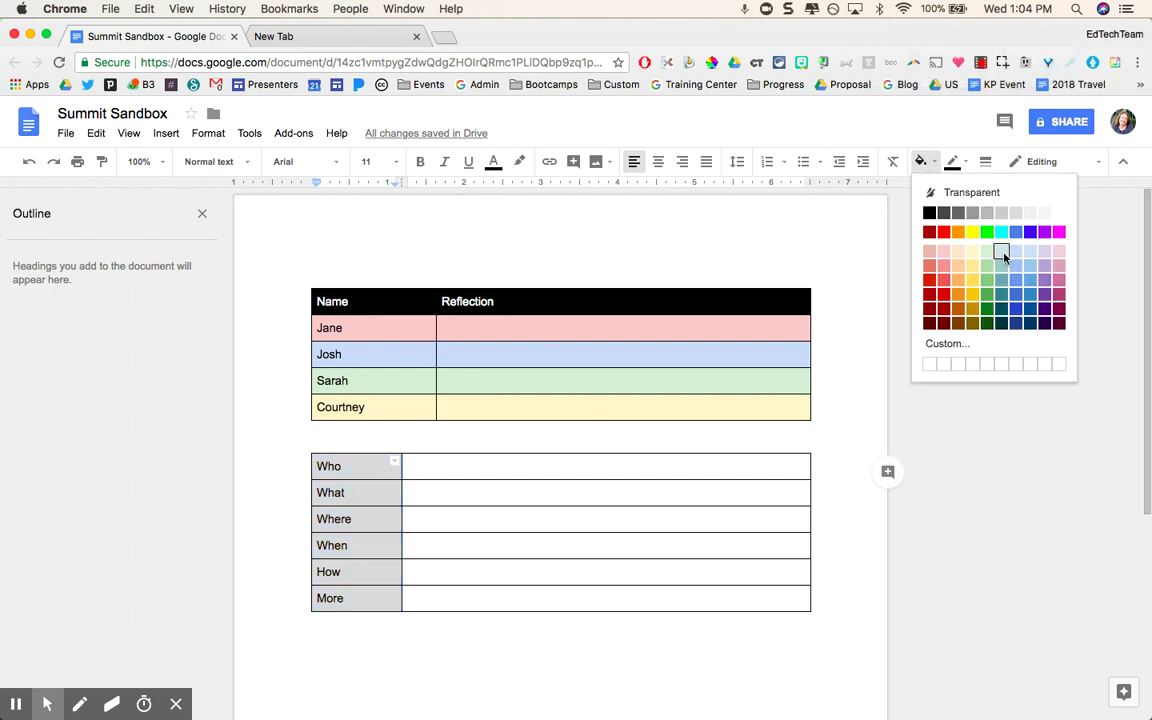
{"action": "left_click", "coordinate": [986, 252]}
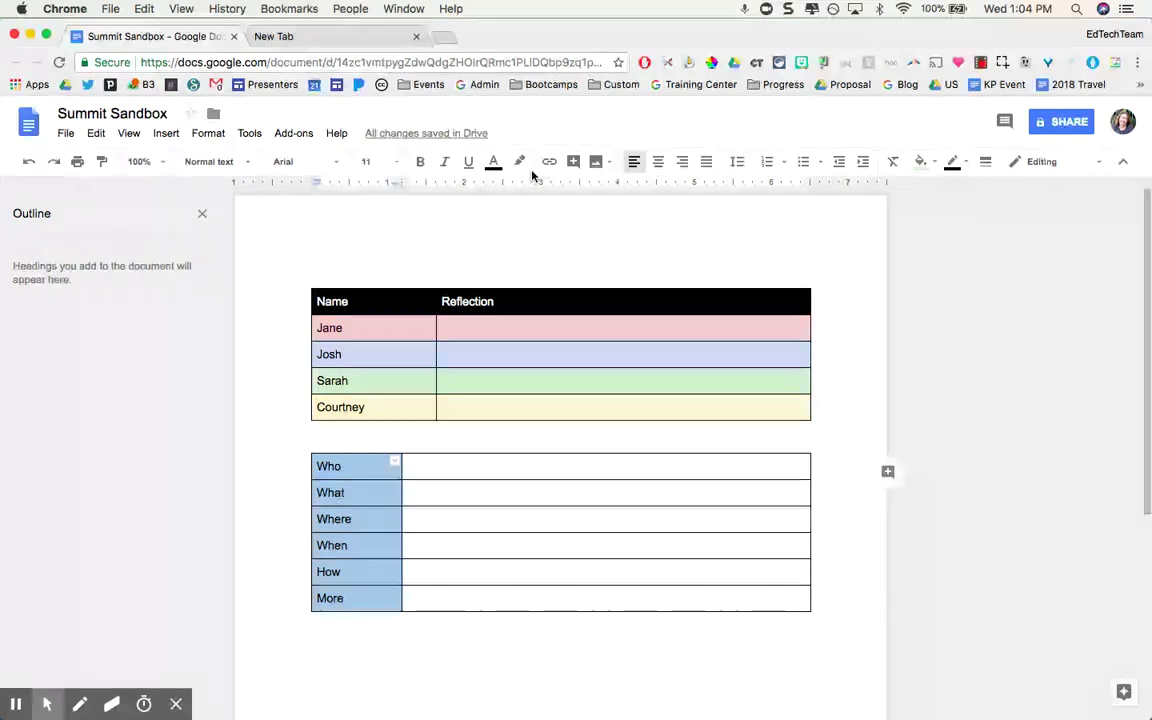
{"action": "key", "text": "ctrl+z"}
Change the text colour of the labels Who through More to dark grey.
{"action": "left_click", "coordinate": [493, 163]}
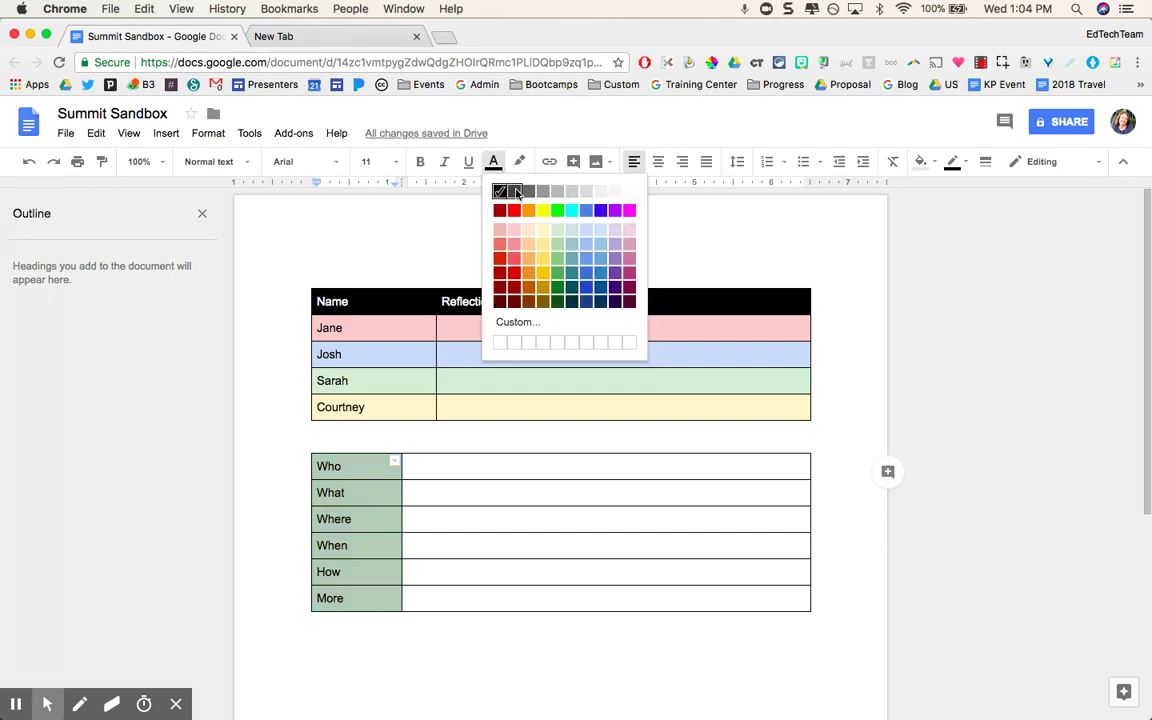
{"action": "left_click", "coordinate": [517, 193]}
{"action": "left_click", "coordinate": [492, 476]}
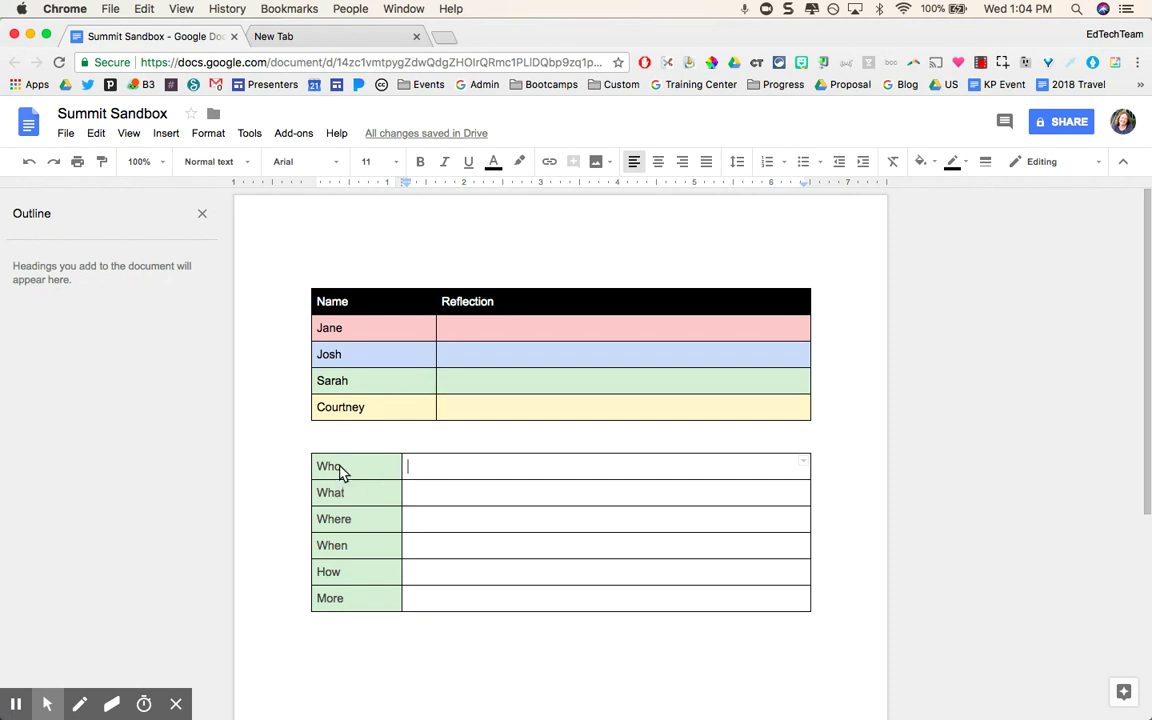
Insert a third table of 3 columns by 3 rows below the Who/What/Where table, leaving a blank line between them.
{"action": "left_click", "coordinate": [367, 636]}
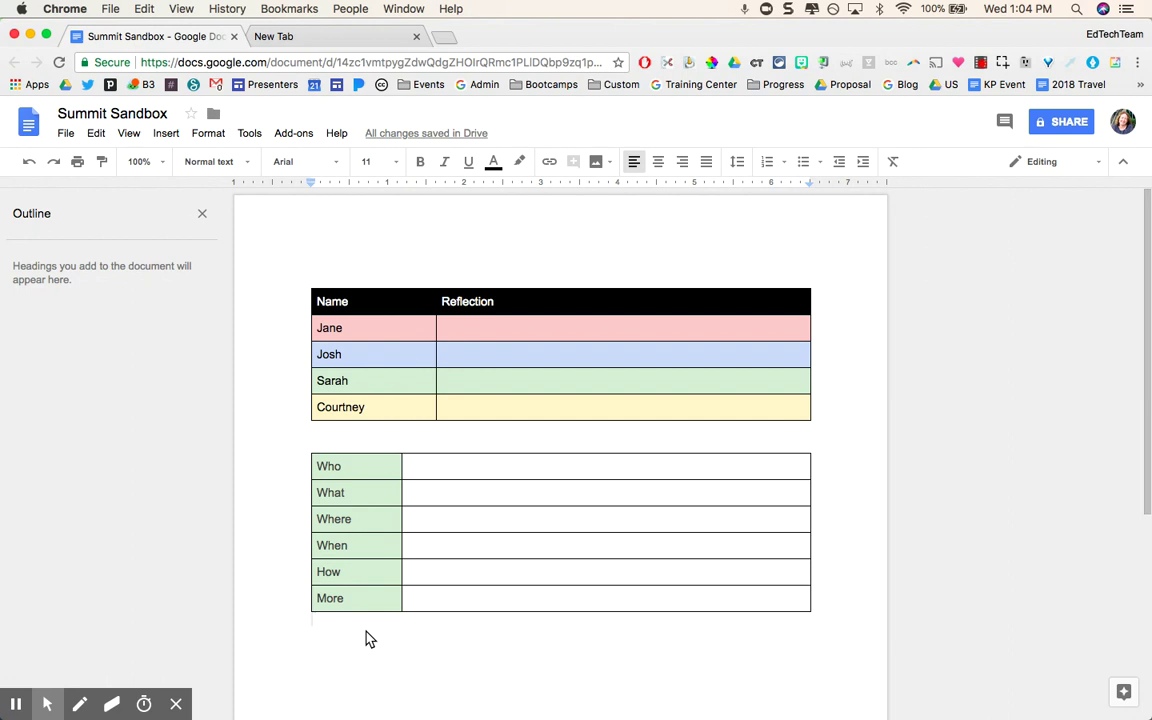
{"action": "key", "text": "Return"}
{"action": "left_click", "coordinate": [166, 133]}
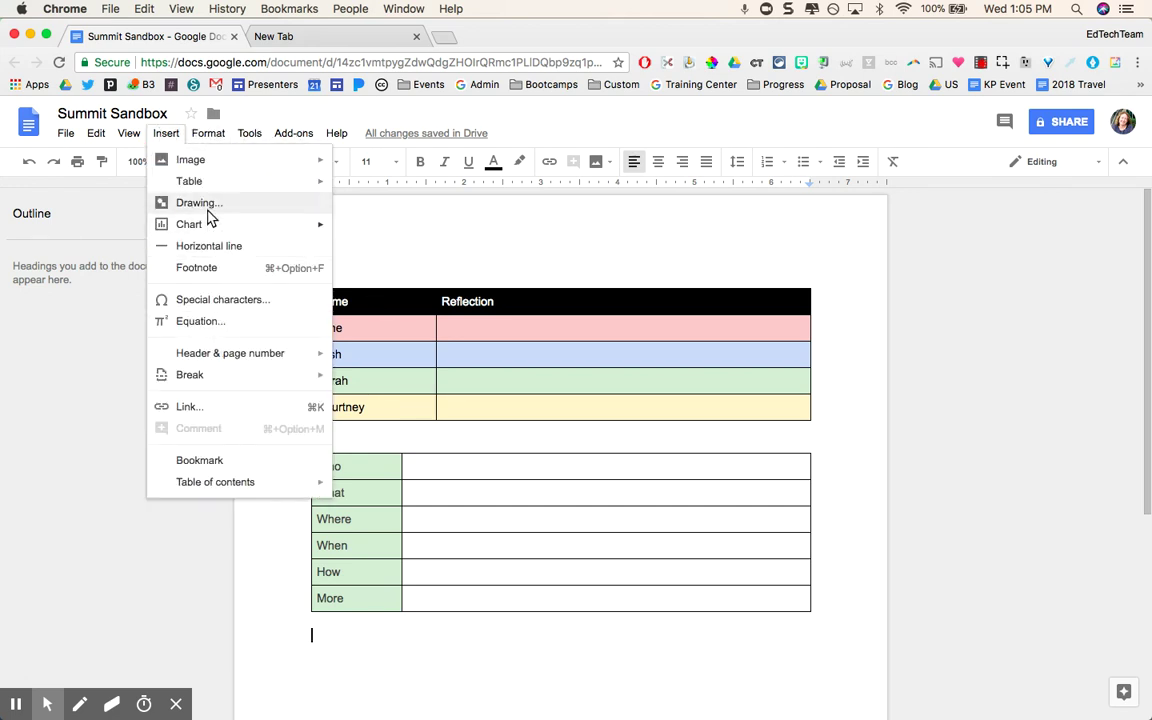
{"action": "mouse_move", "coordinate": [211, 182]}
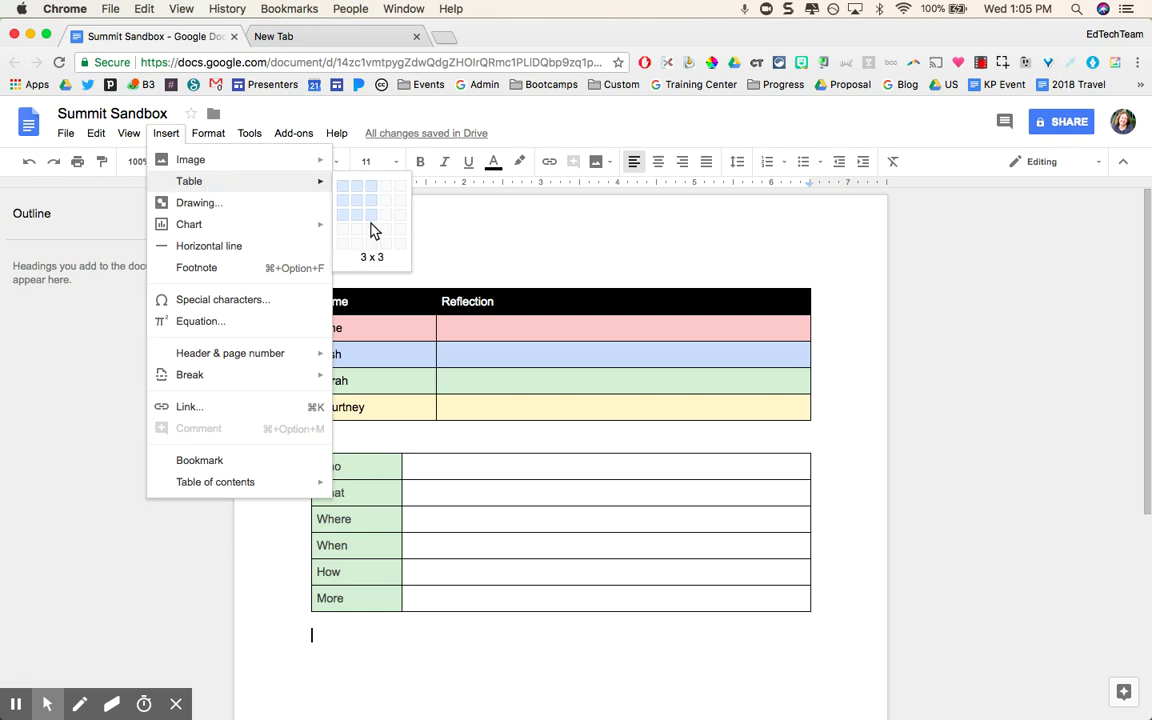
{"action": "left_click", "coordinate": [373, 216]}
{"action": "scroll", "coordinate": [565, 457], "scroll_direction": "down", "scroll_amount": 4}
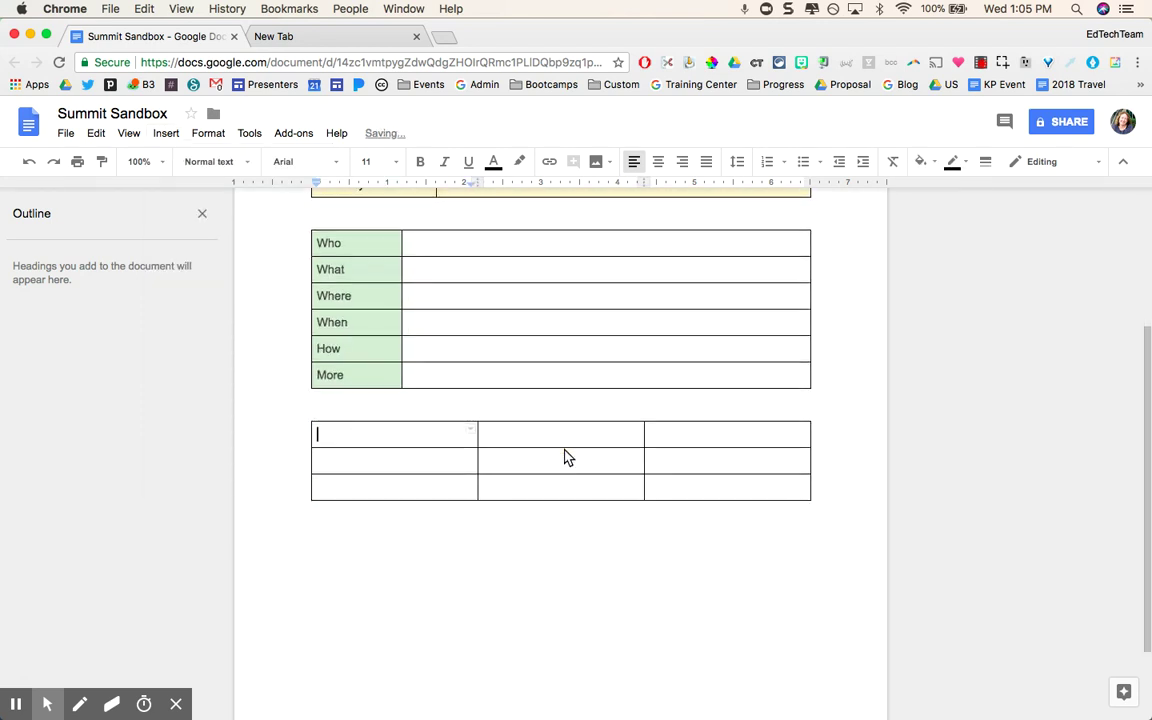
Give all borders of the 3 by 3 table a dark red colour and a width of 2.25 pt.
{"action": "left_click", "coordinate": [686, 499]}
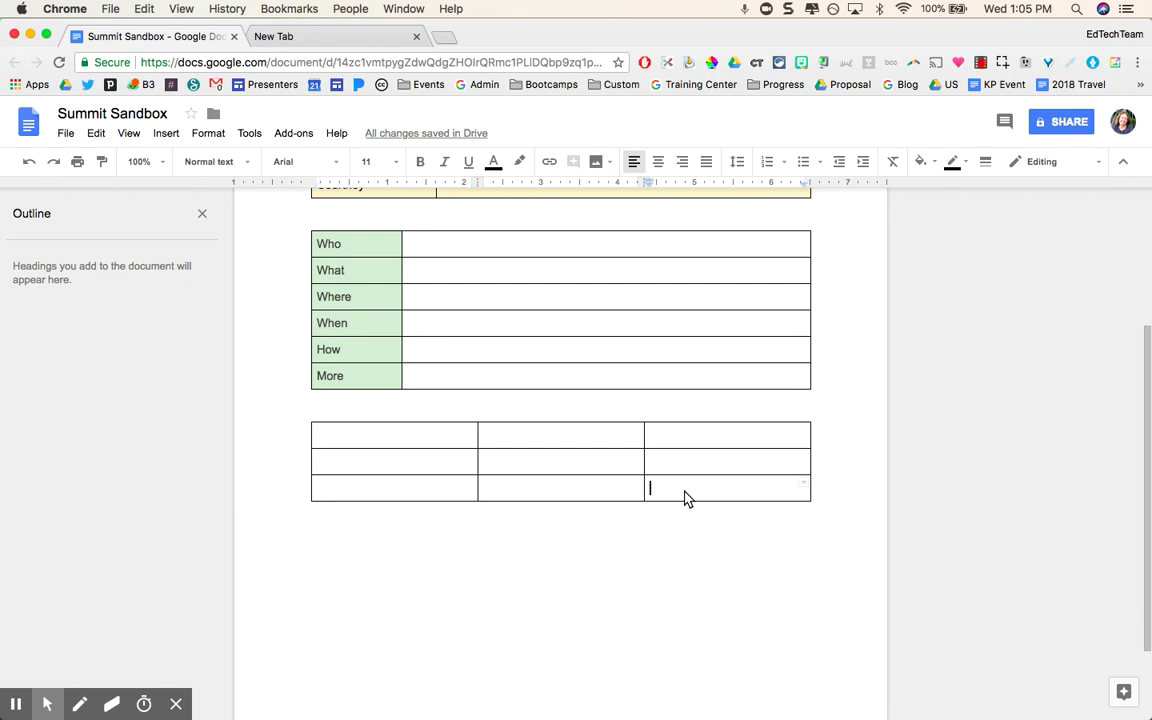
{"action": "left_click_drag", "start_coordinate": [686, 499], "coordinate": [393, 449]}
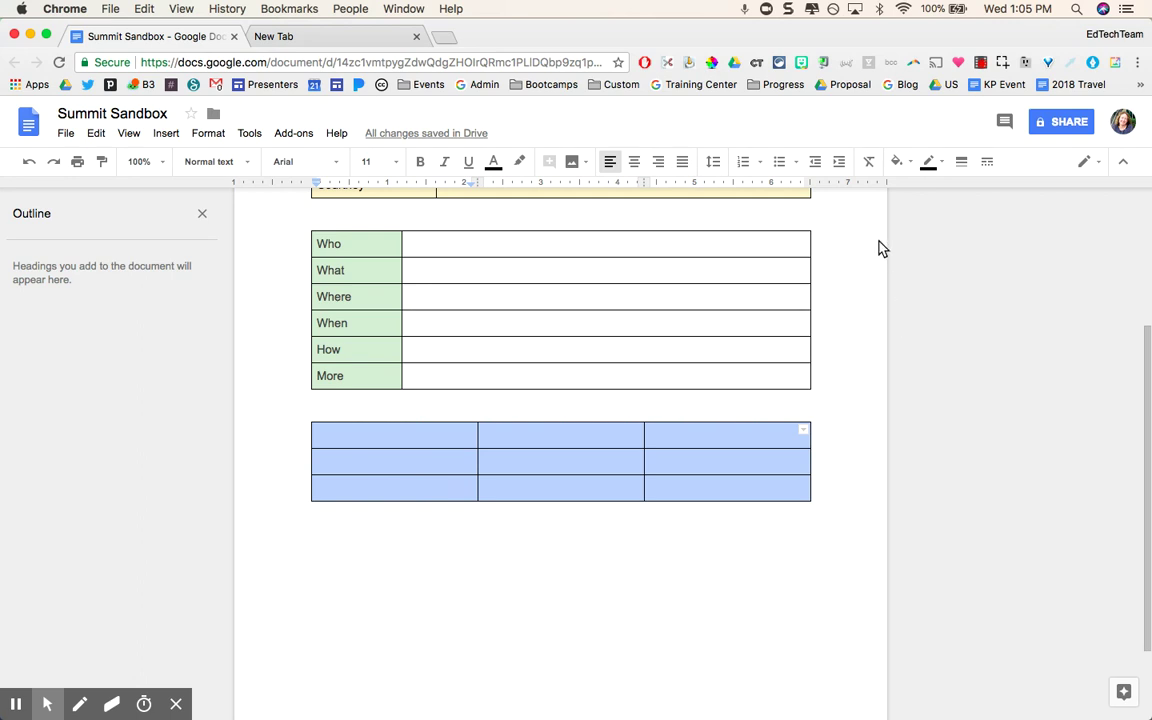
{"action": "left_click", "coordinate": [941, 163]}
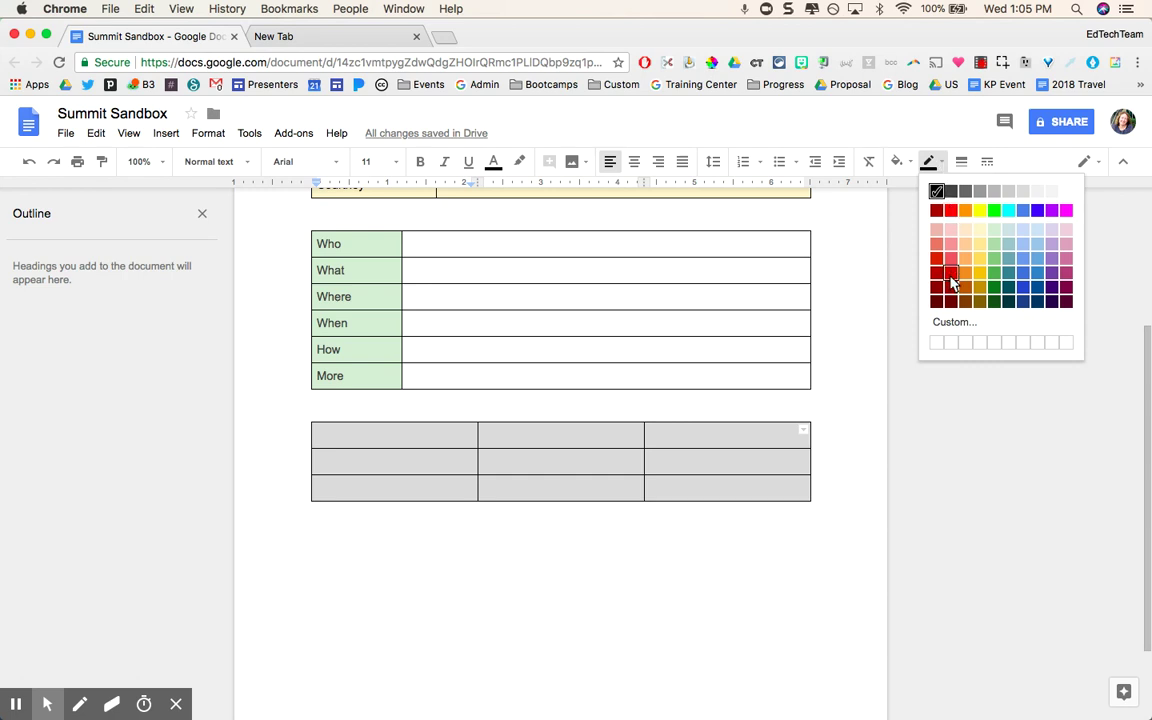
{"action": "left_click", "coordinate": [951, 274]}
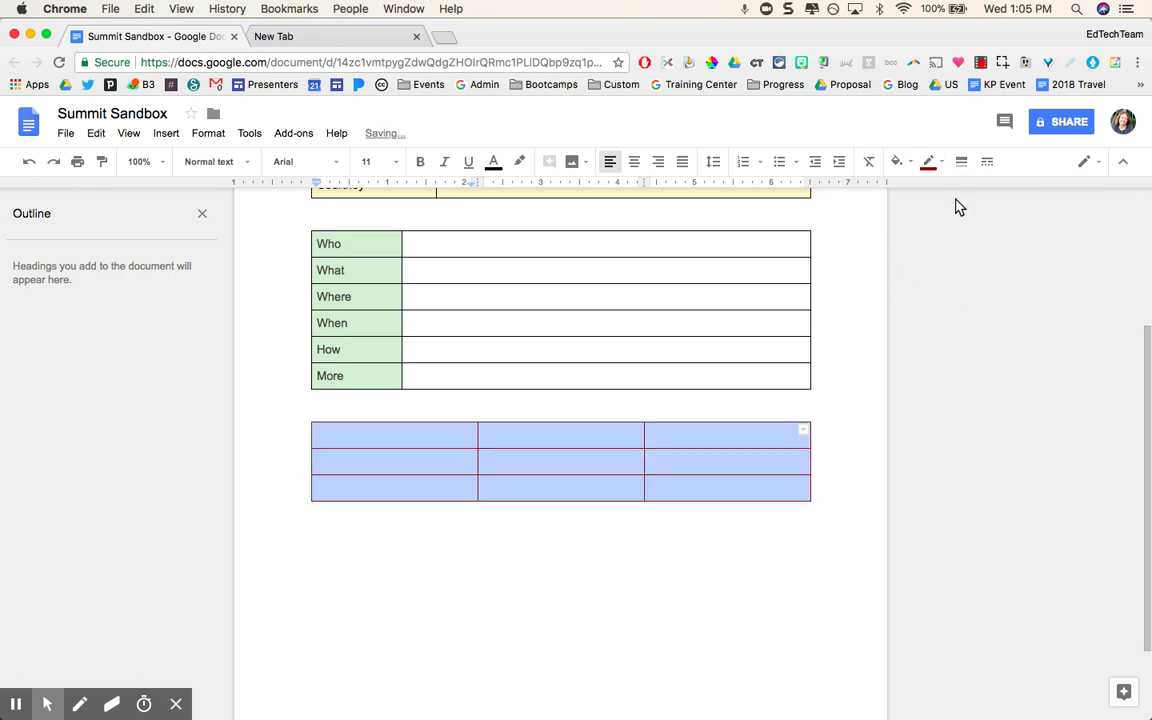
{"action": "left_click", "coordinate": [961, 162]}
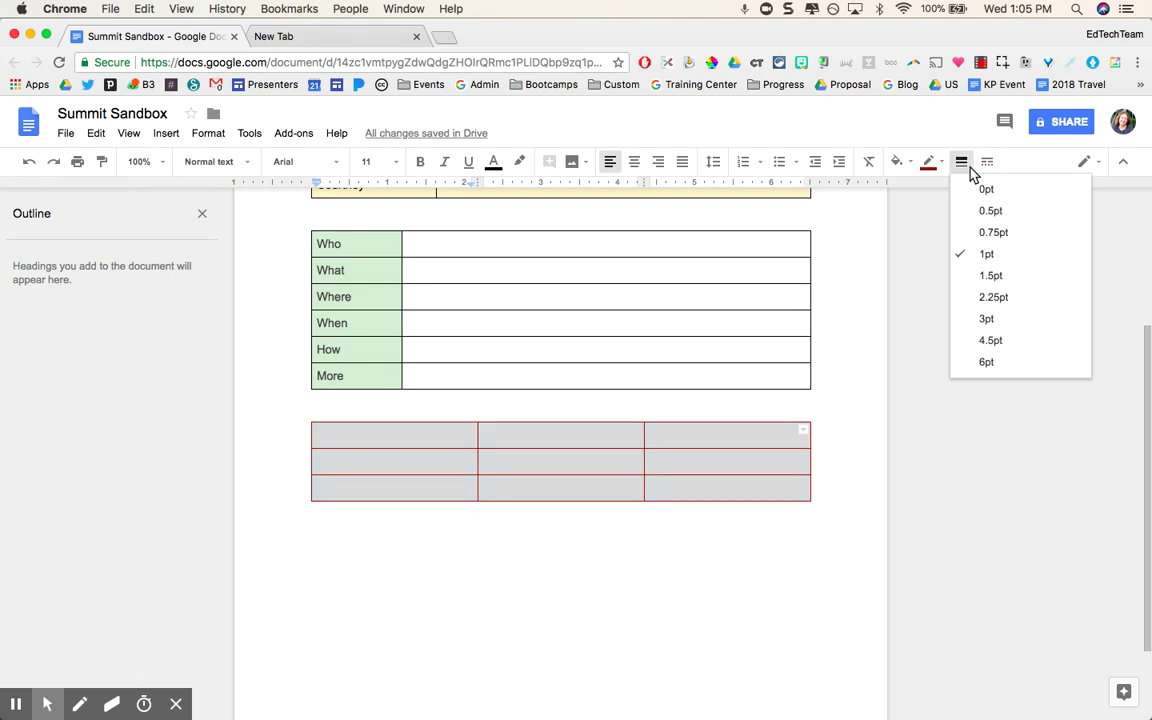
{"action": "left_click", "coordinate": [986, 300]}
{"action": "left_click", "coordinate": [632, 566]}
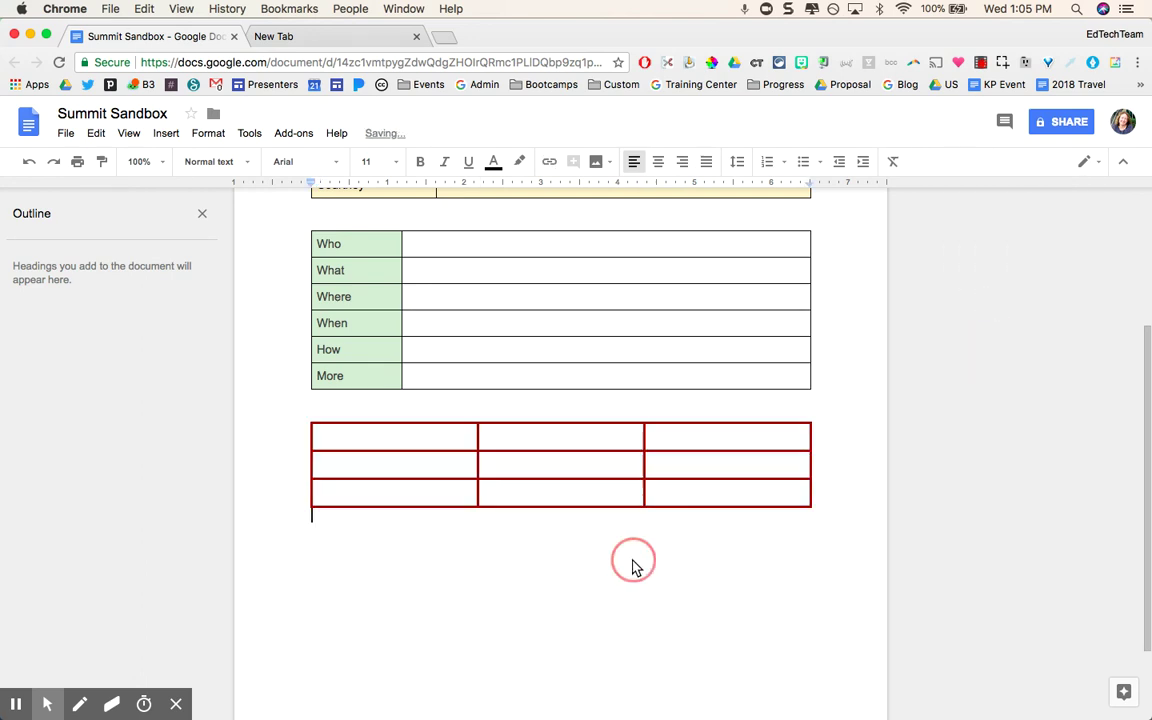
Insert a fourth table of 3 columns by 2 rows below the dark red bordered table.
{"action": "left_click", "coordinate": [393, 440]}
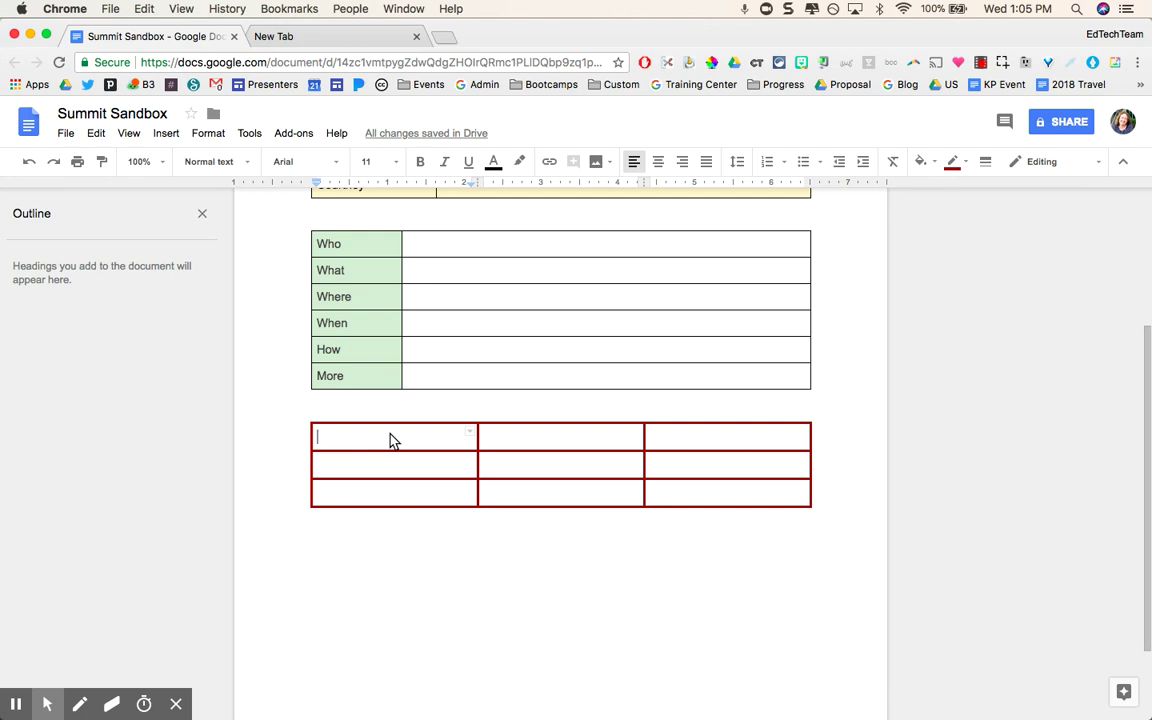
{"action": "left_click", "coordinate": [363, 563]}
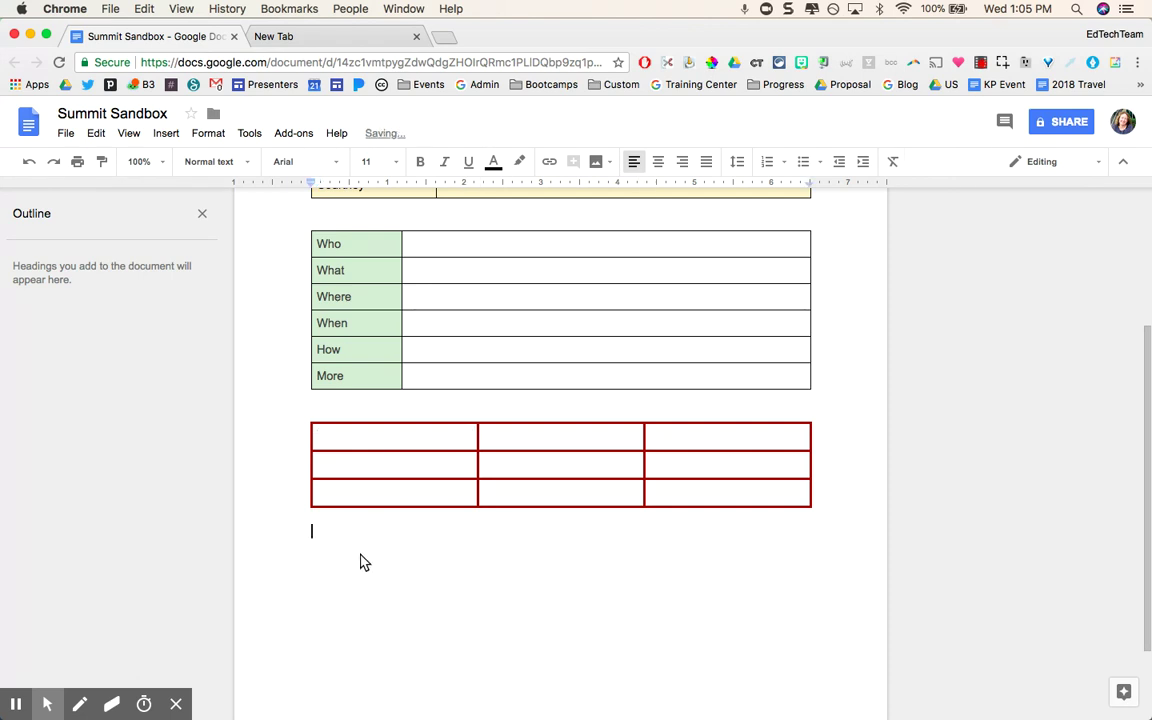
{"action": "left_click", "coordinate": [167, 135]}
{"action": "mouse_move", "coordinate": [190, 186]}
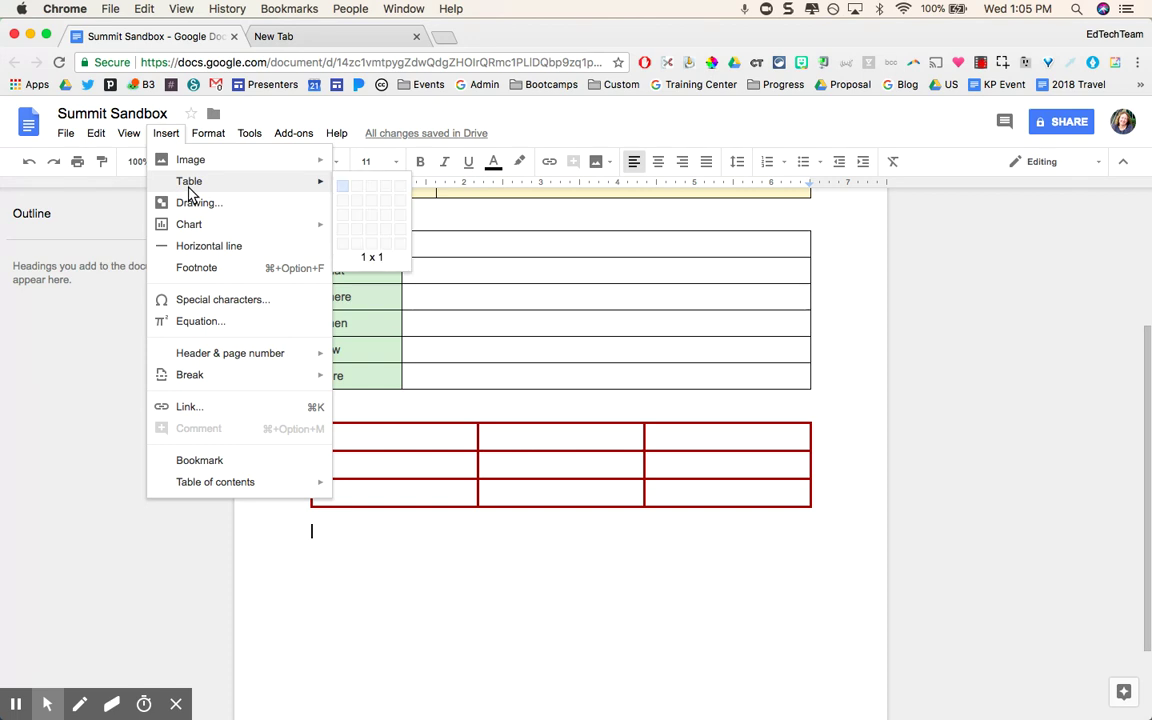
{"action": "left_click", "coordinate": [372, 207]}
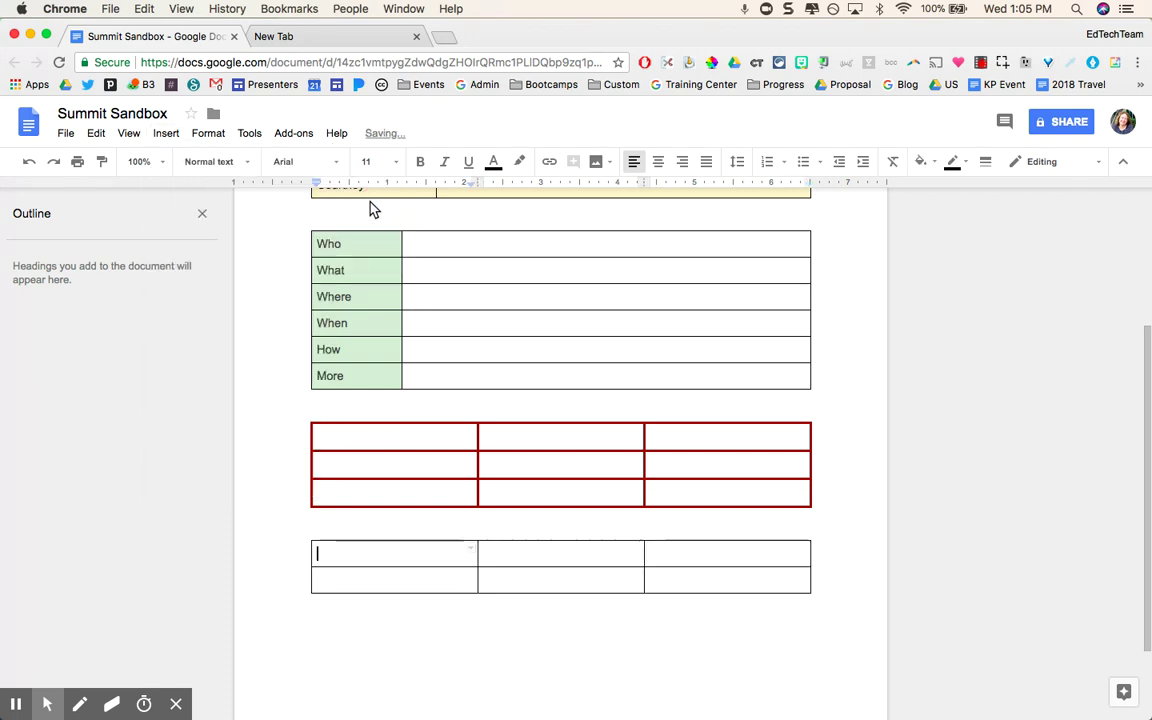
Shade all cells of the new 3 by 2 table dark red.
{"action": "left_click", "coordinate": [665, 580]}
{"action": "left_click_drag", "start_coordinate": [449, 564], "coordinate": [391, 553]}
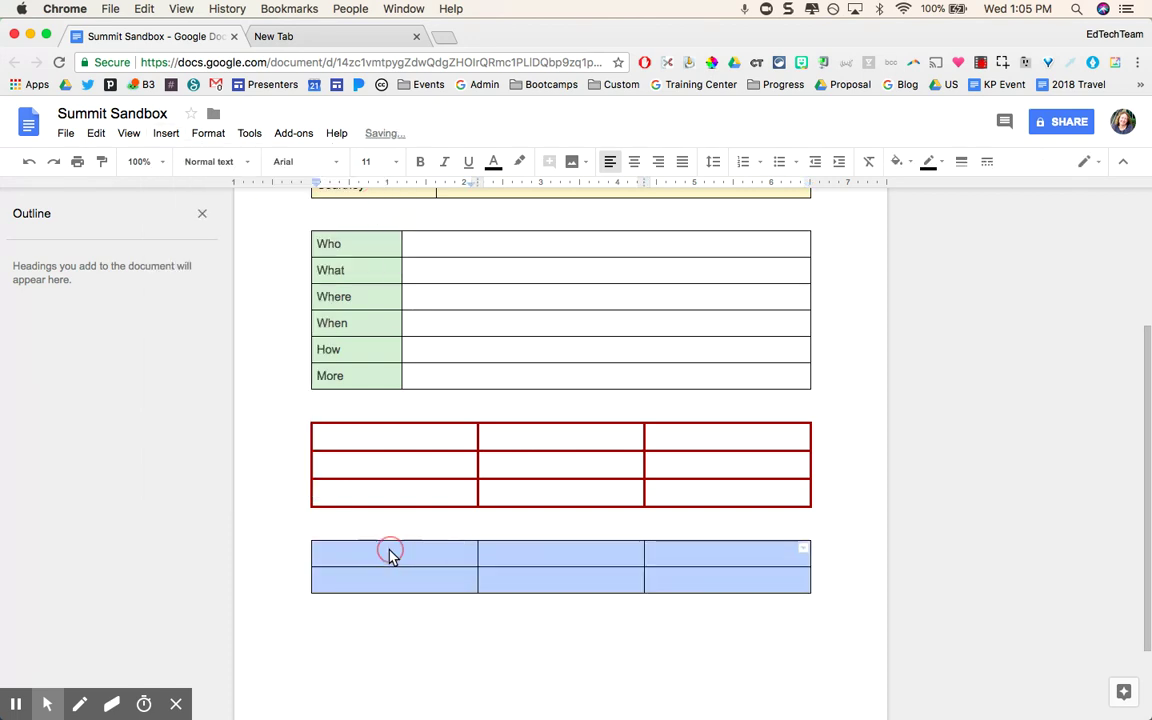
{"action": "left_click", "coordinate": [911, 162]}
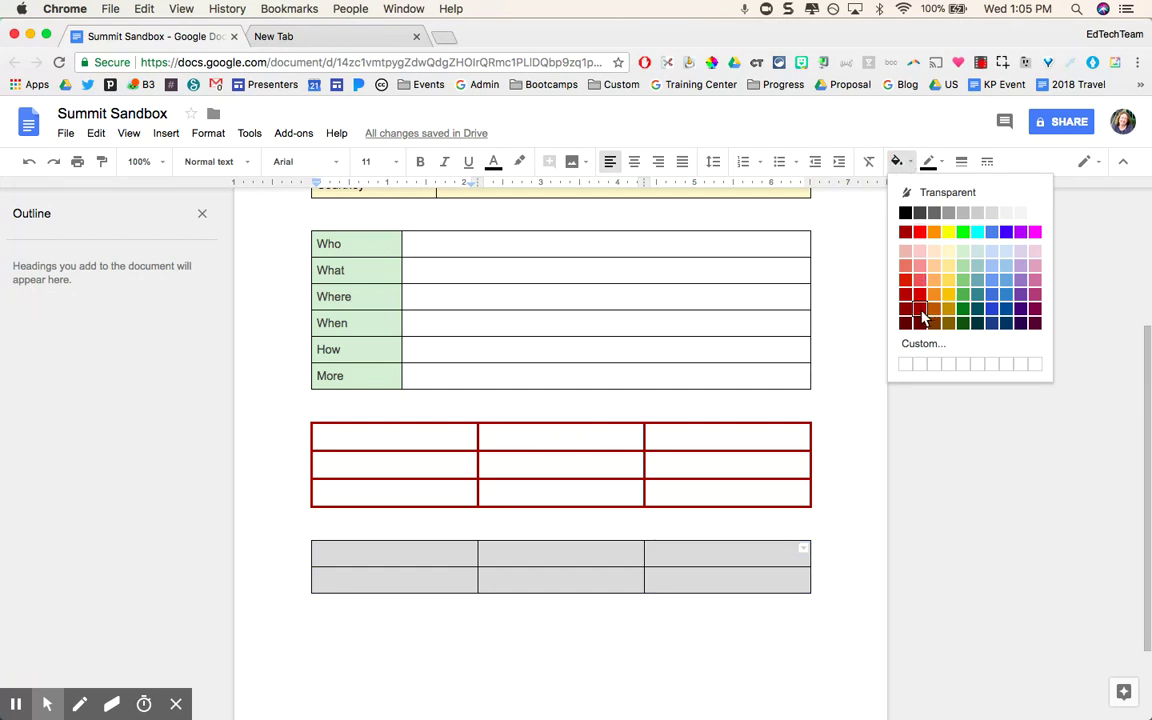
{"action": "left_click", "coordinate": [920, 309]}
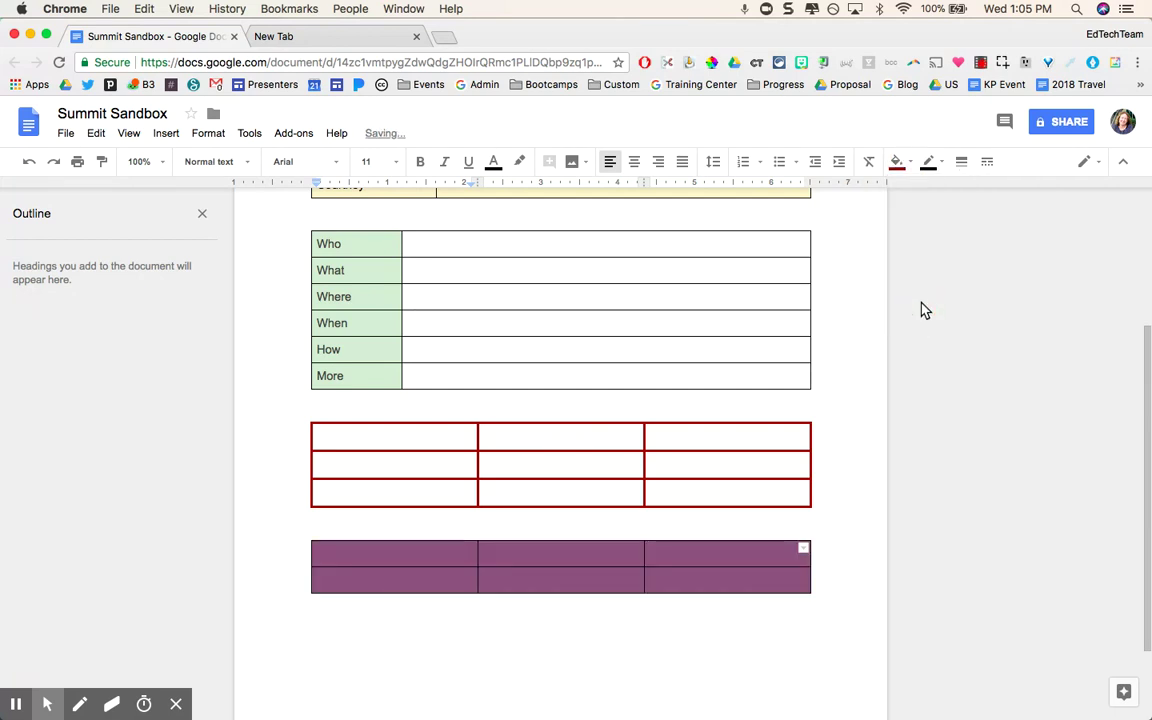
Set all borders of the dark red shaded table to white.
{"action": "left_click", "coordinate": [942, 163]}
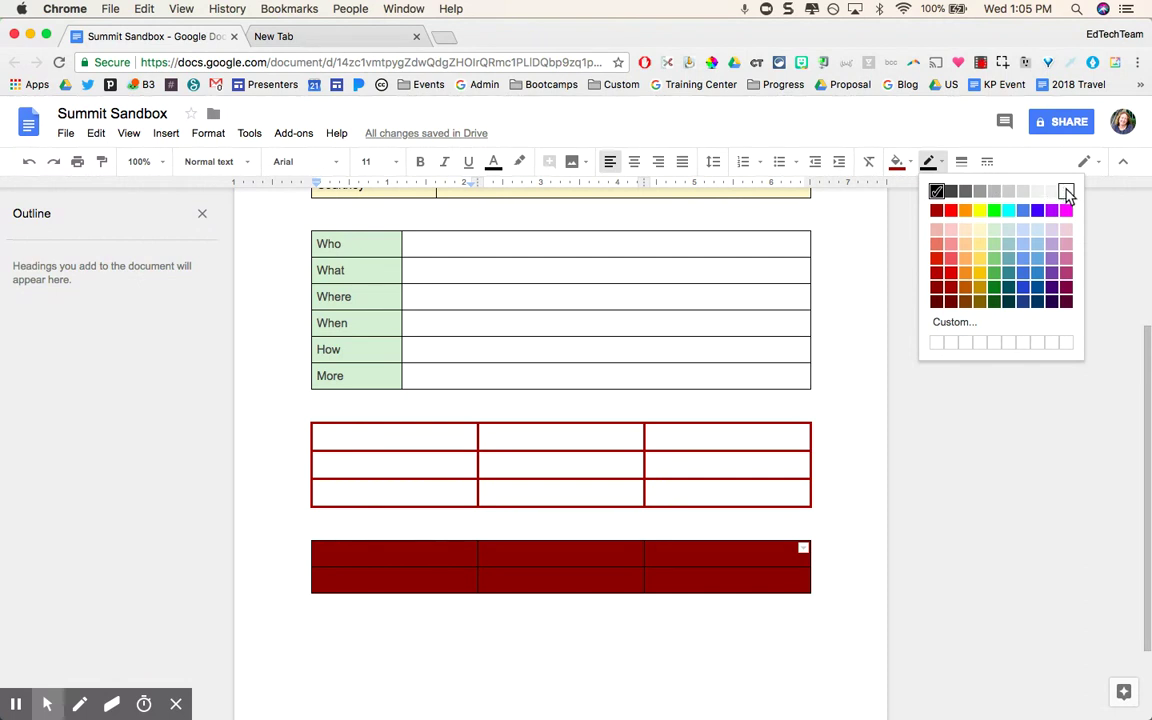
{"action": "left_click", "coordinate": [1066, 190]}
{"action": "left_click", "coordinate": [612, 655]}
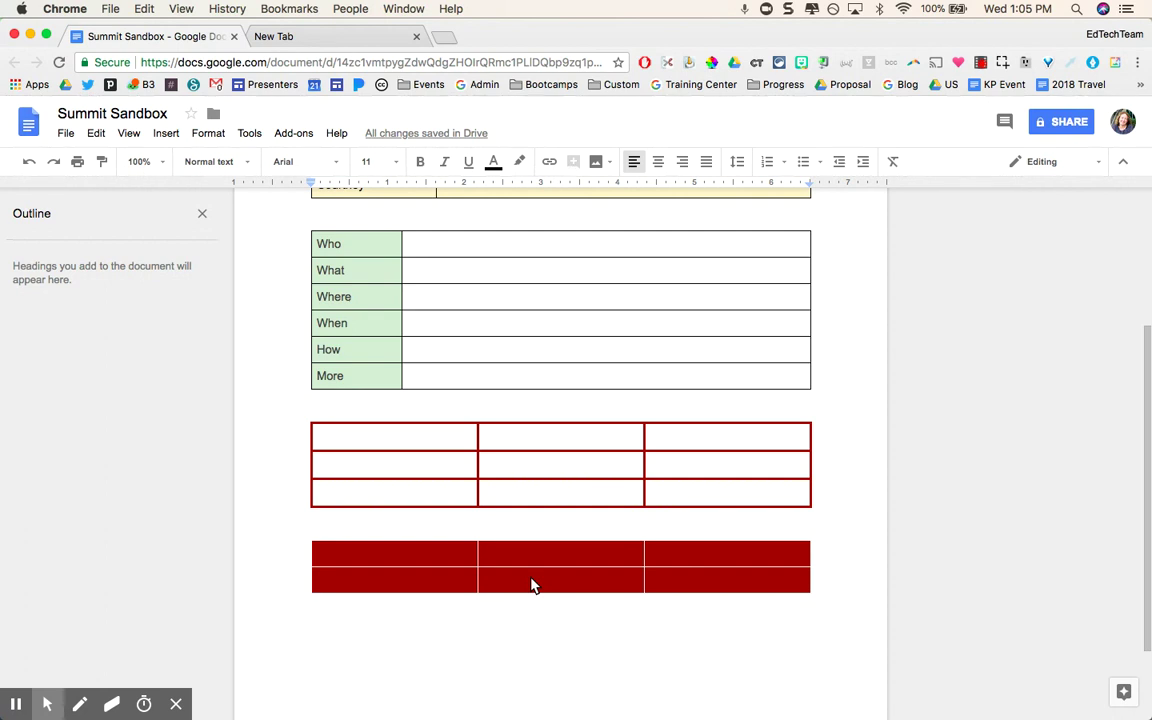
{"action": "scroll", "coordinate": [531, 585], "scroll_direction": "up", "scroll_amount": 4}
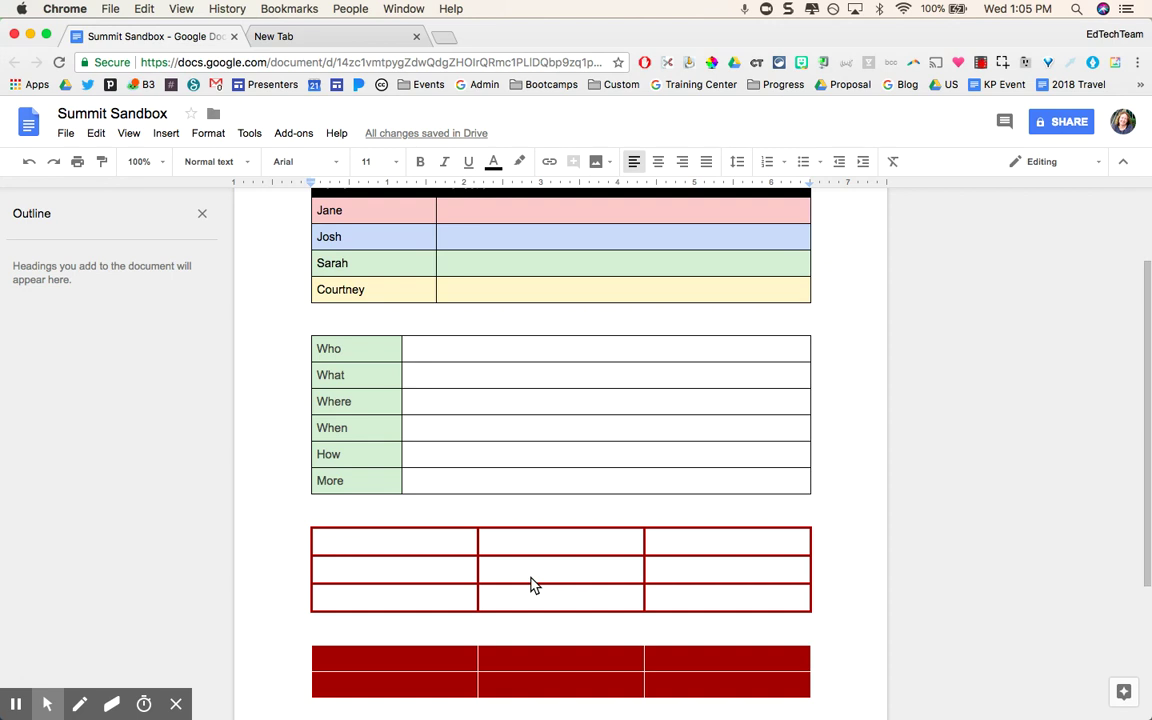